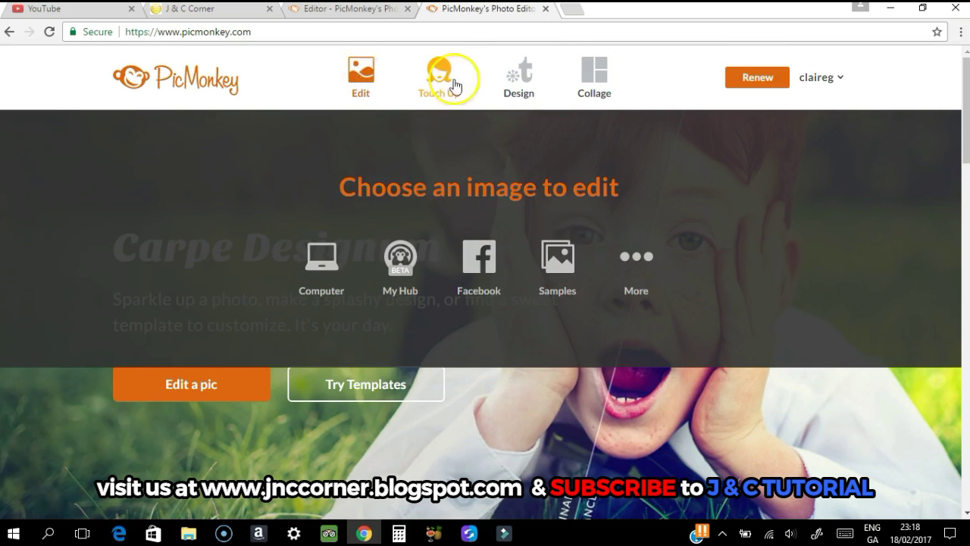
Create a new design with a custom canvas size of 1280 × 720 pixels.
mouse_move(528, 68)
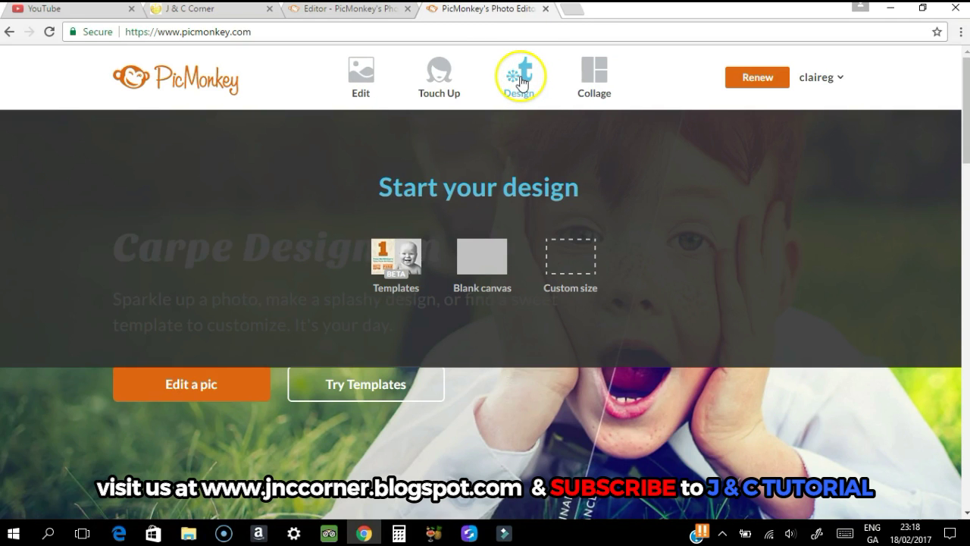
click(520, 80)
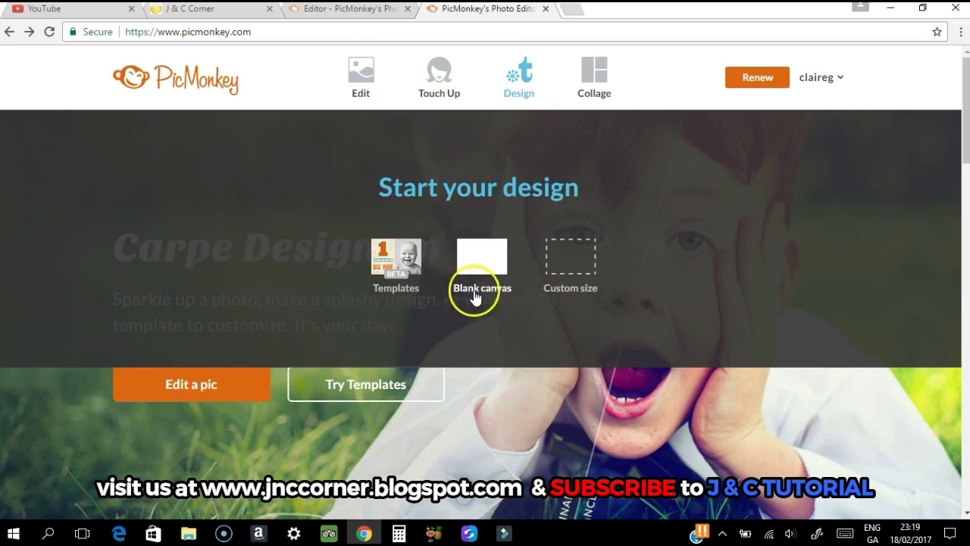
click(582, 265)
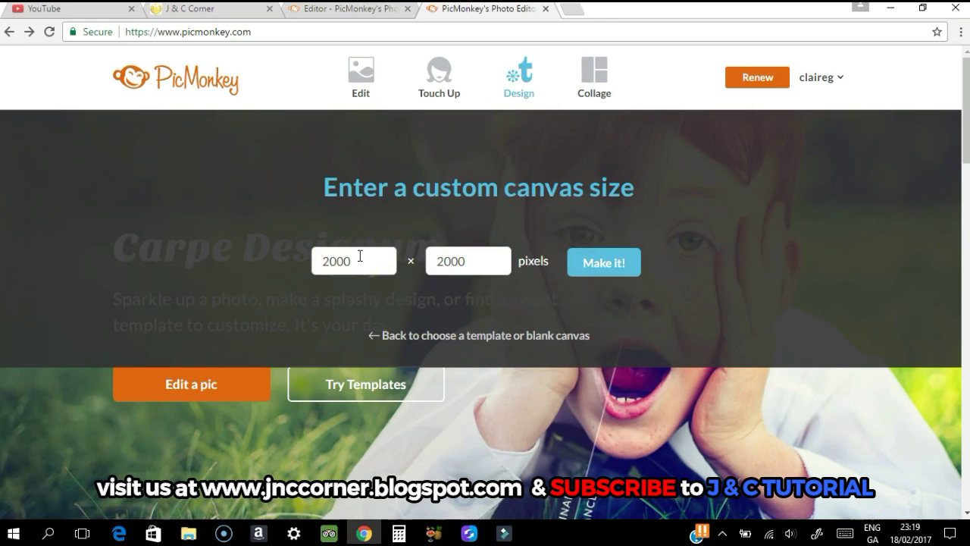
key(BackSpace)
key(BackSpace)
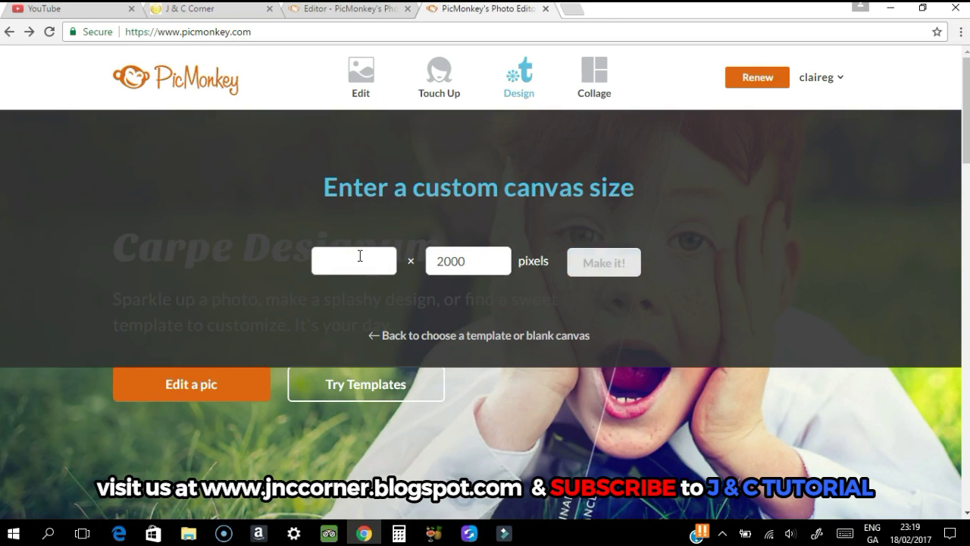
text(1280)
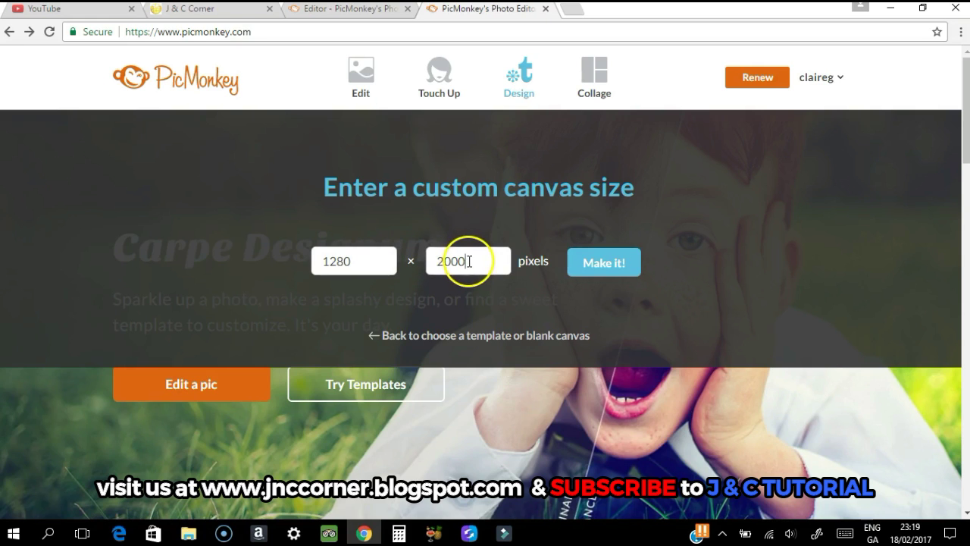
key(BackSpace)
key(BackSpace)
text(720)
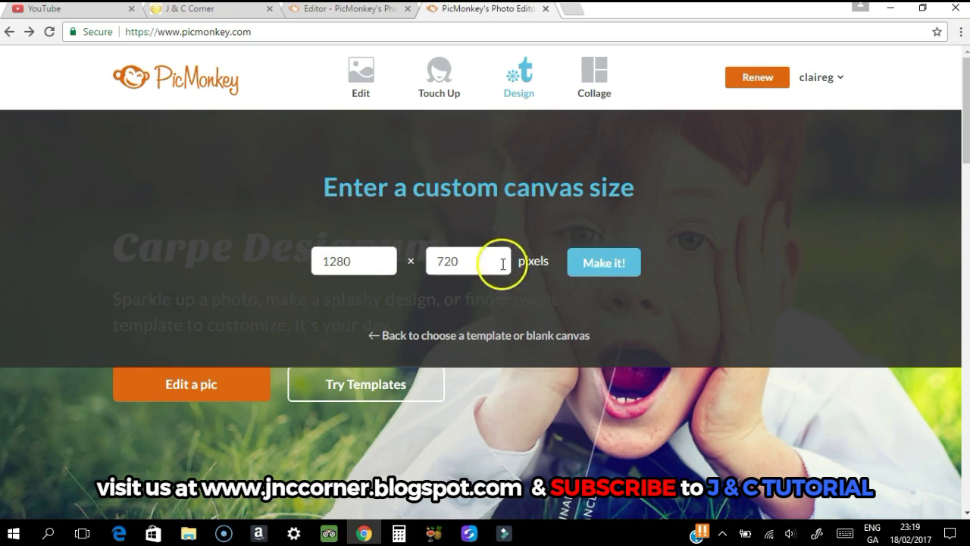
click(613, 263)
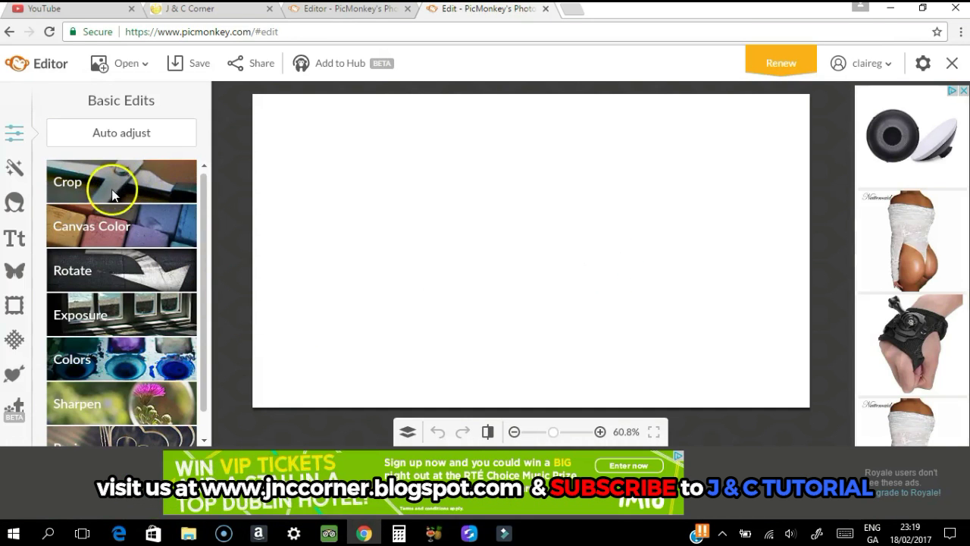
Cancel the Canvas Color options and start adding your own overlay image from the computer.
click(132, 230)
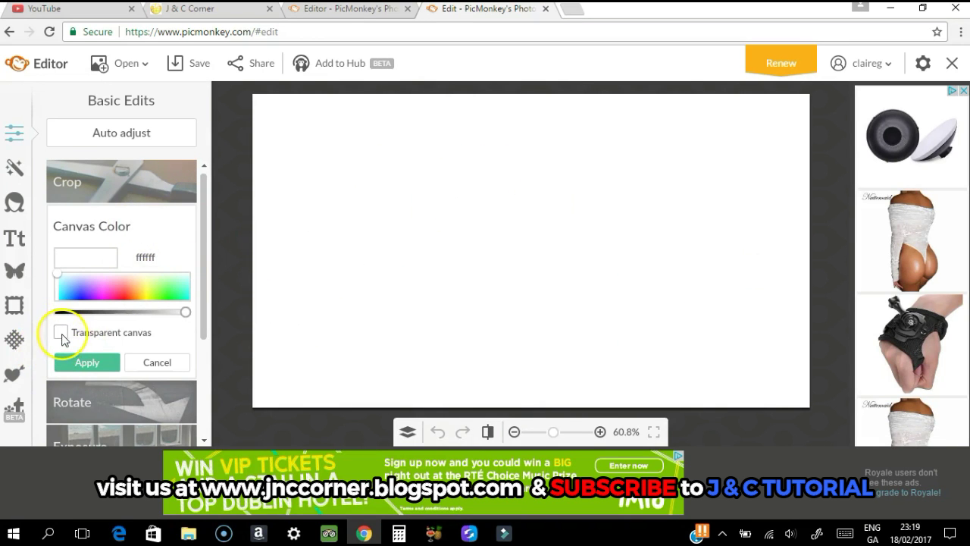
click(158, 362)
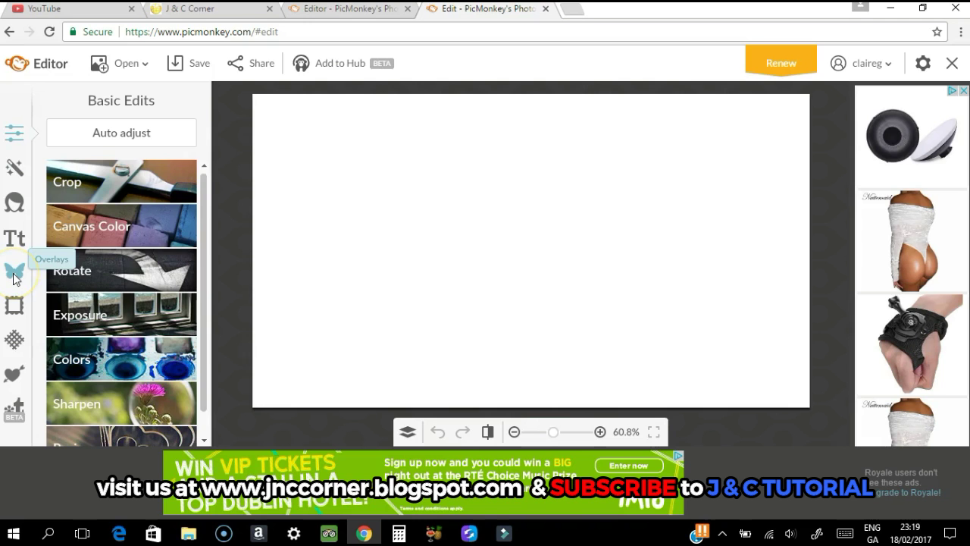
click(14, 273)
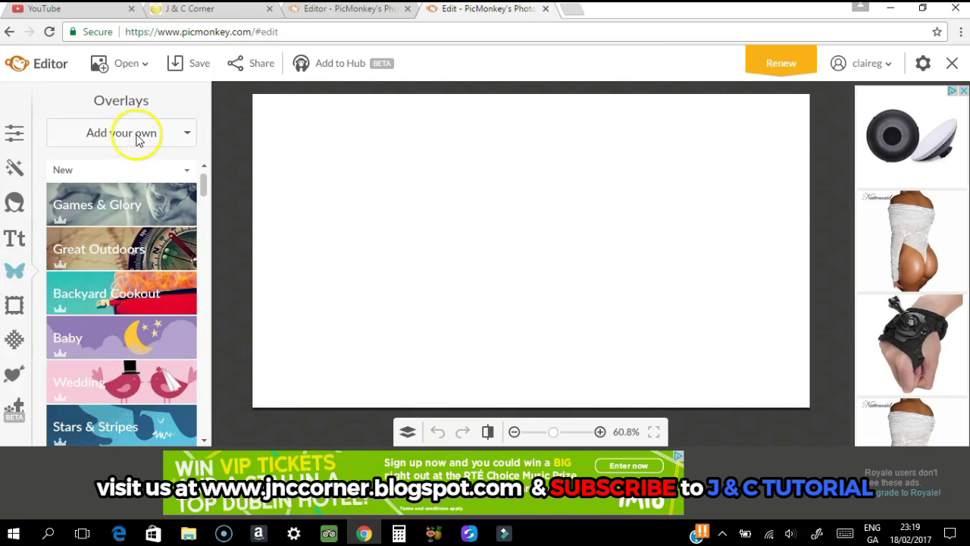
click(138, 140)
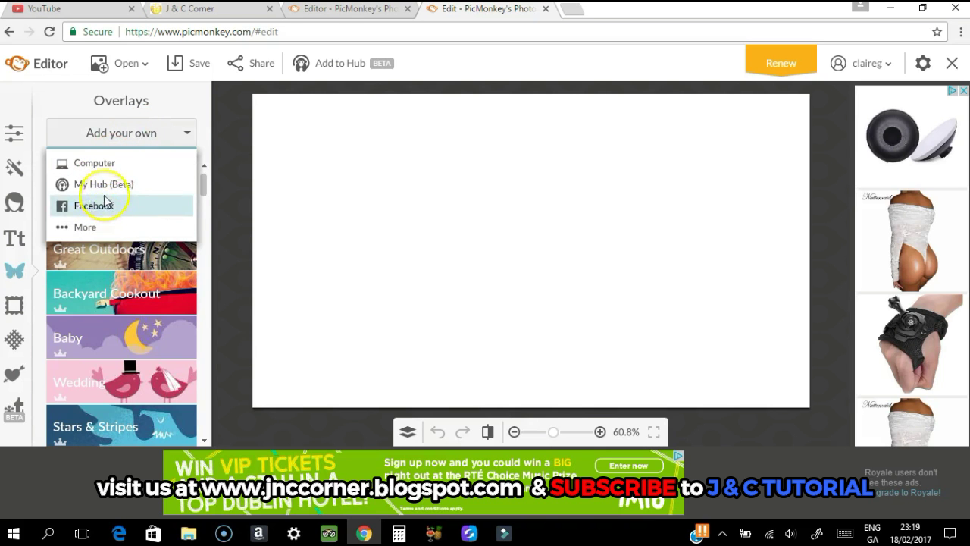
click(114, 163)
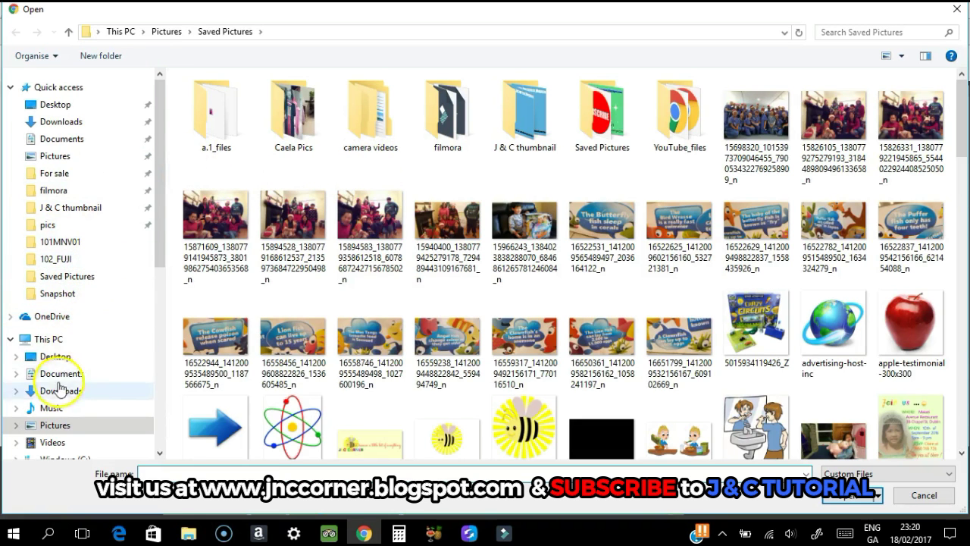
Insert the photo DSCF2047 from SDXC (E:) .semc-fullbackup\DCIM\102_FUJI as an overlay and move the Layers and Overlay panels off the canvas.
scroll(159, 237, down, 1)
drag(159, 237, 146, 300)
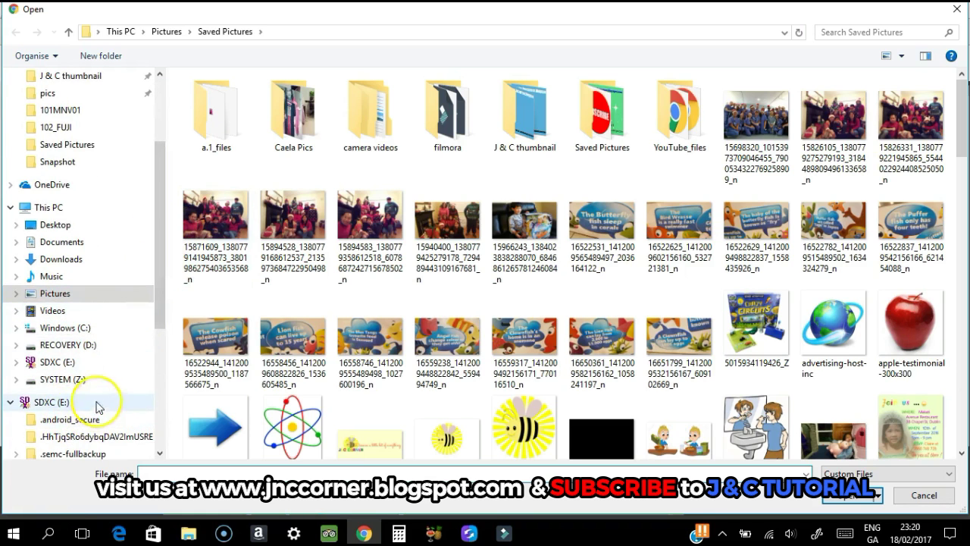
drag(156, 314, 156, 339)
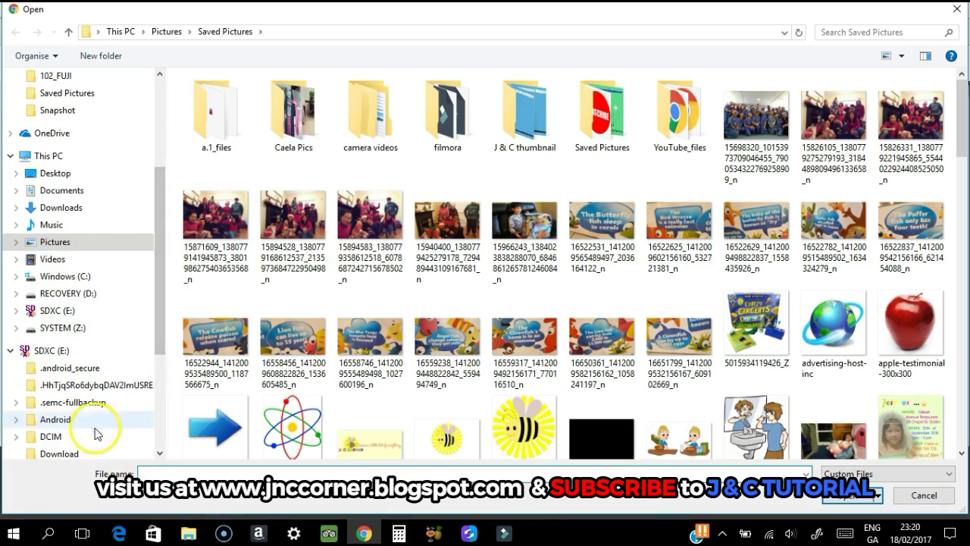
click(95, 384)
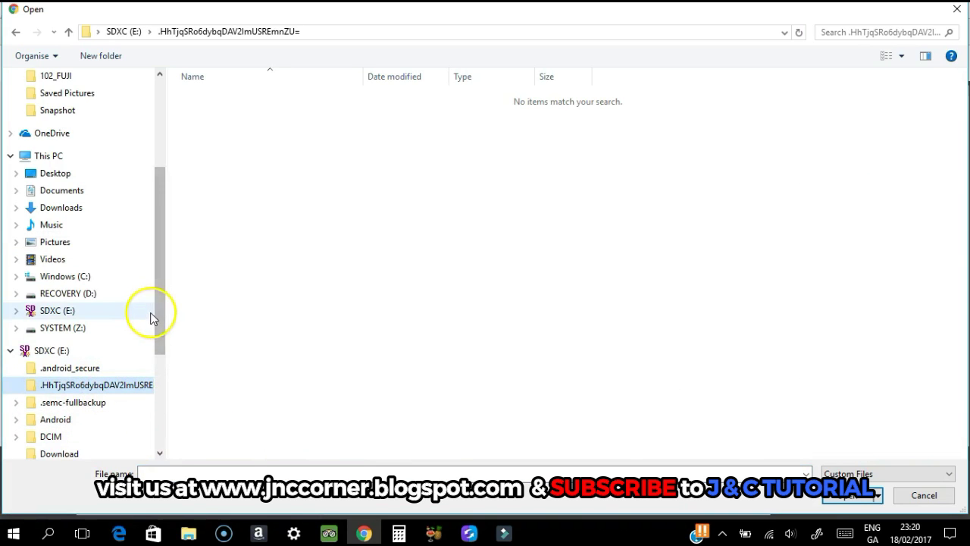
click(117, 404)
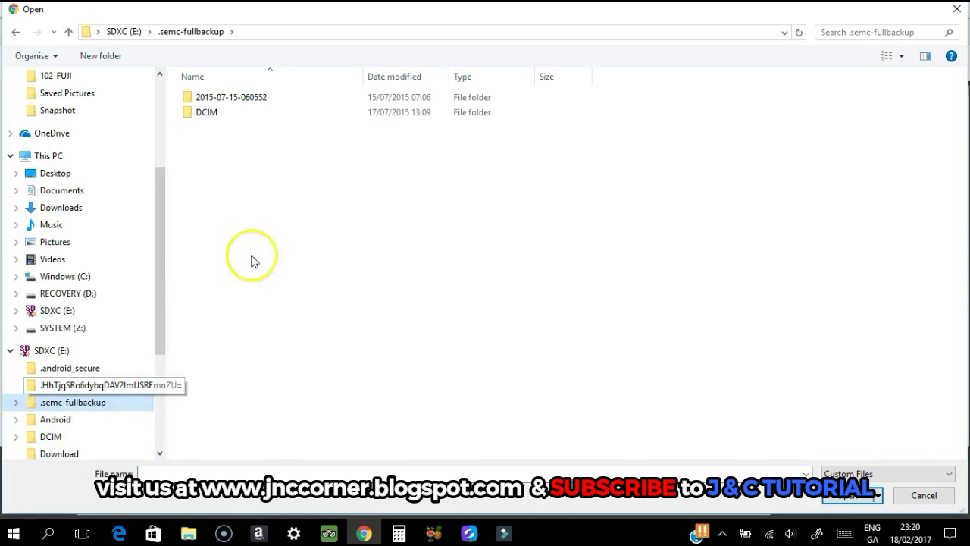
double_click(207, 114)
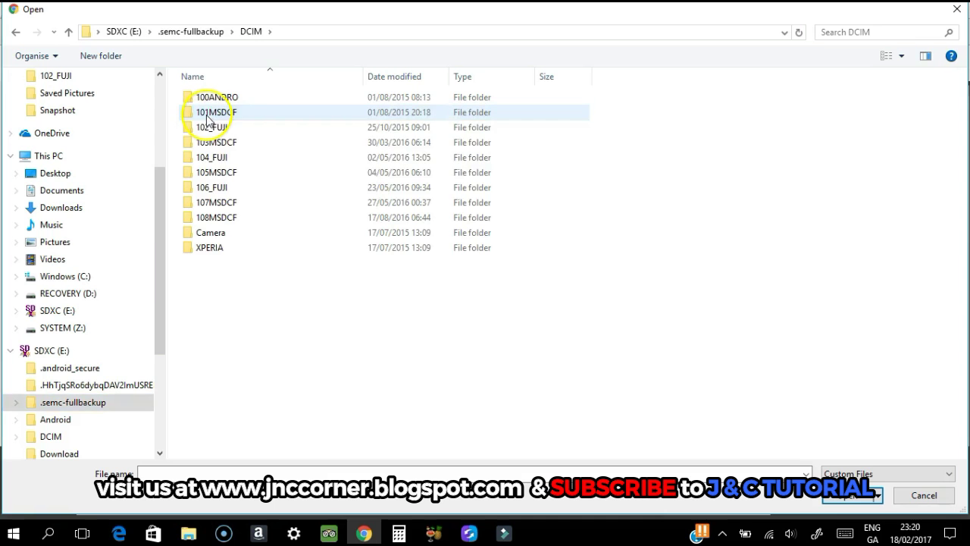
double_click(222, 127)
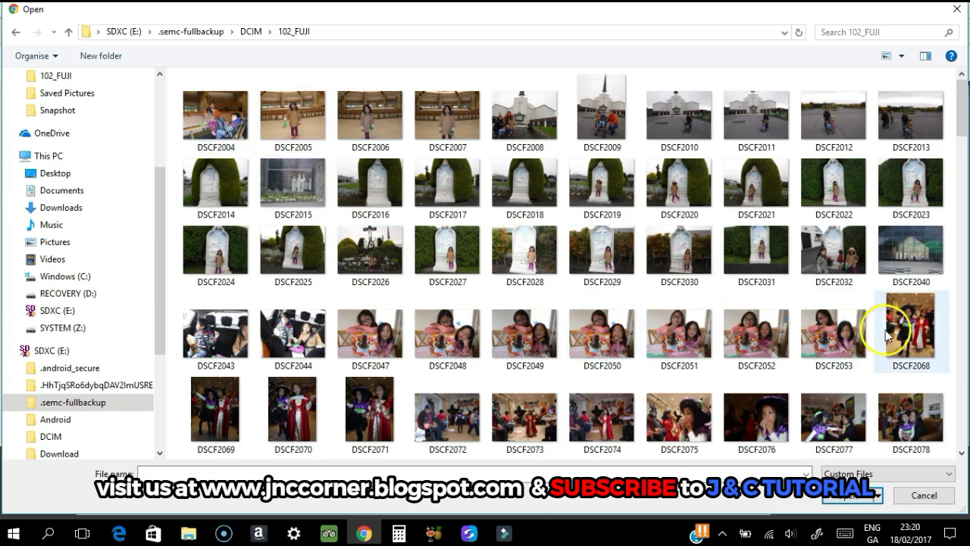
double_click(371, 344)
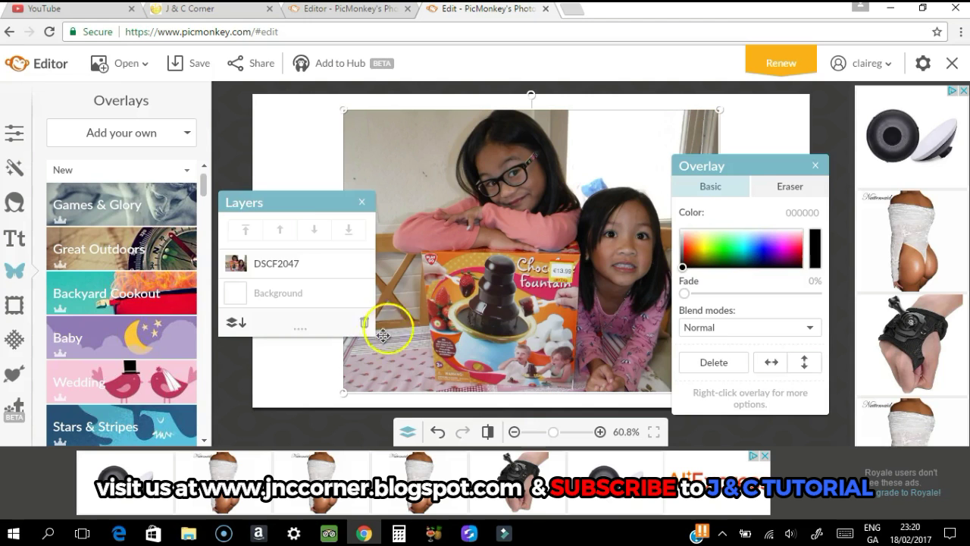
drag(309, 205, 134, 153)
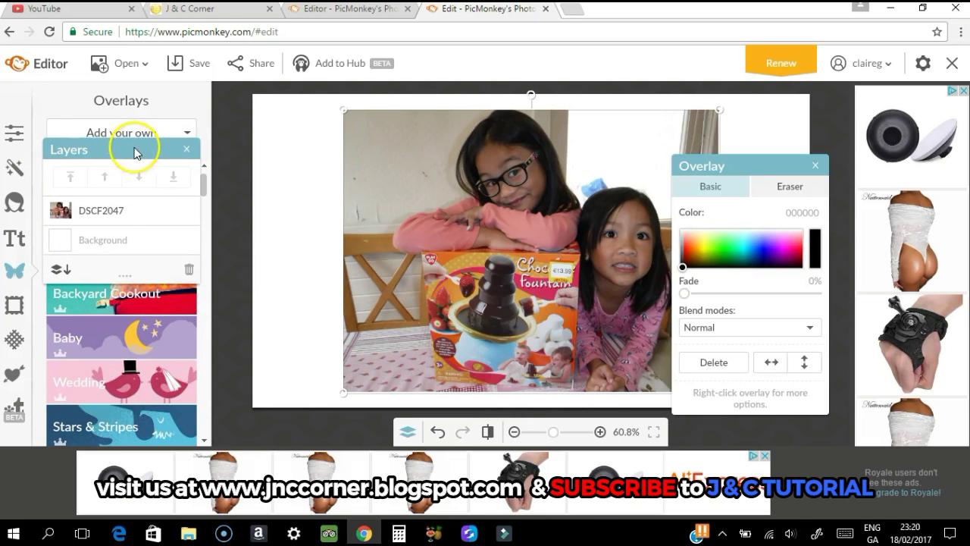
drag(756, 166, 163, 234)
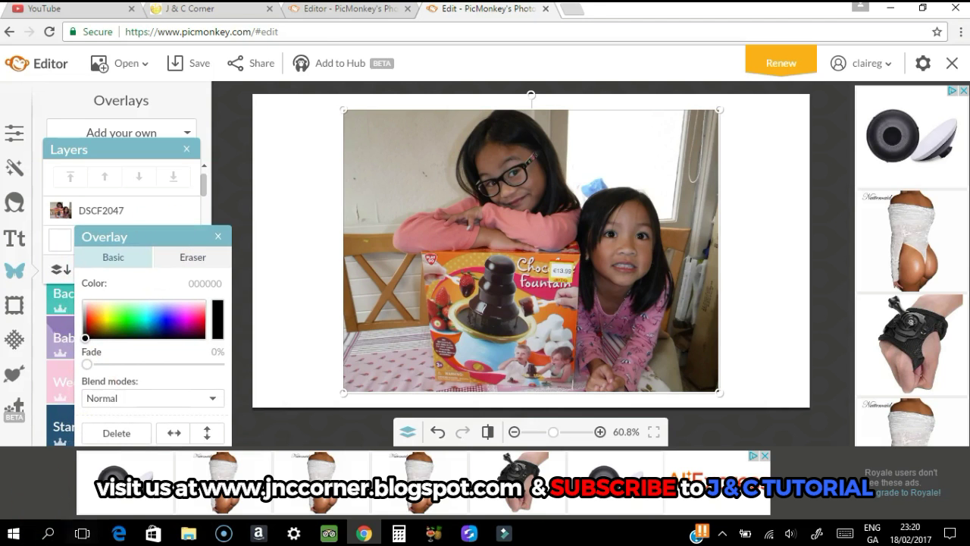
Switch to File Explorer and locate the photo DSCF2047 in SDXC (E:) .semc-fullbackup\DCIM\102_FUJI.
click(187, 533)
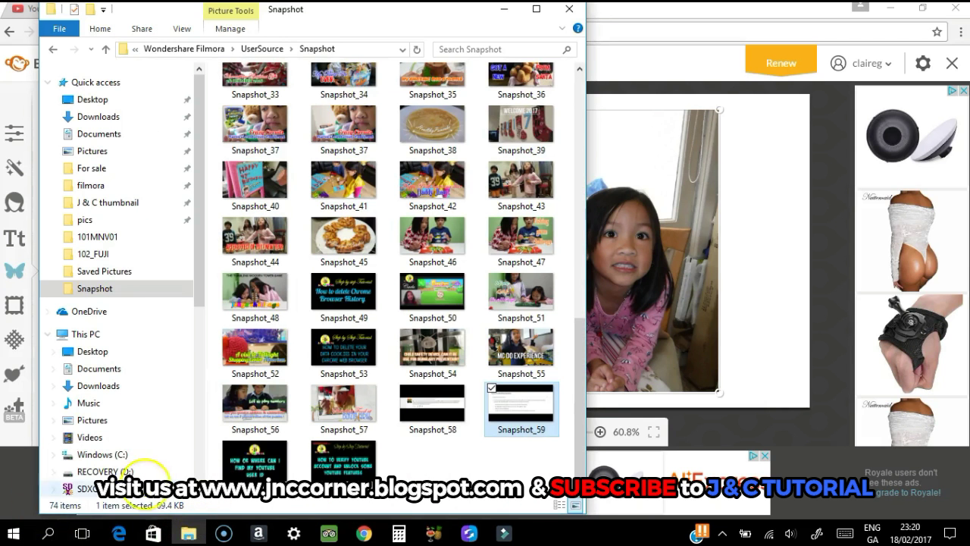
drag(200, 284, 207, 339)
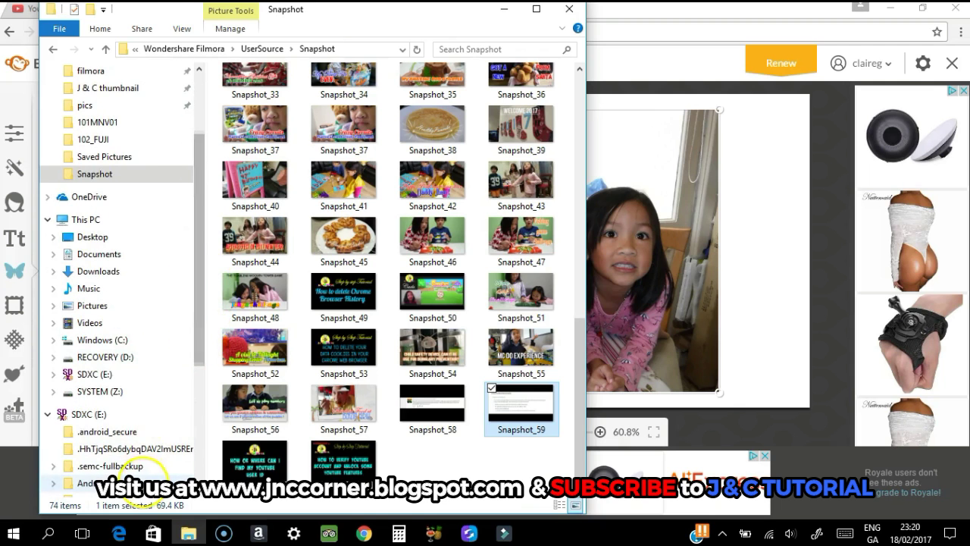
click(135, 466)
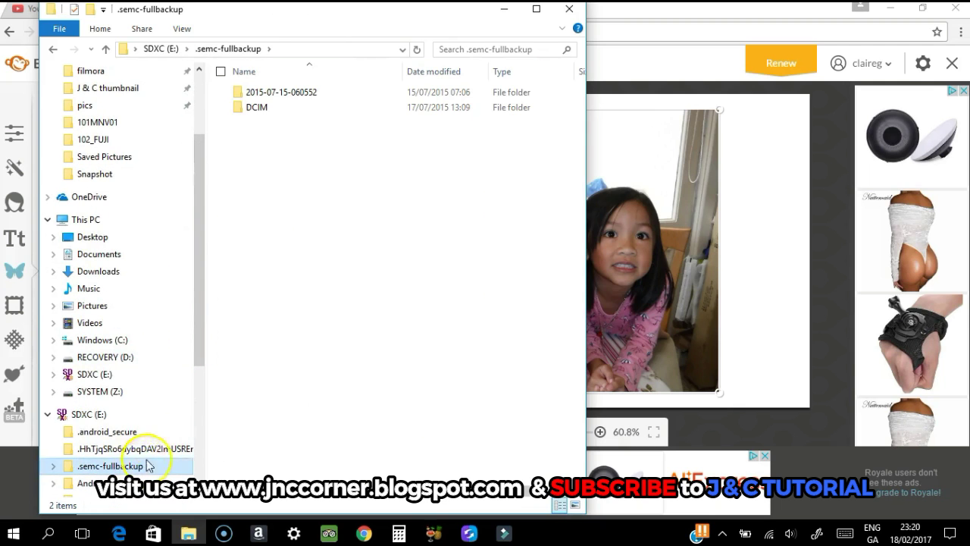
double_click(260, 108)
click(269, 125)
double_click(269, 125)
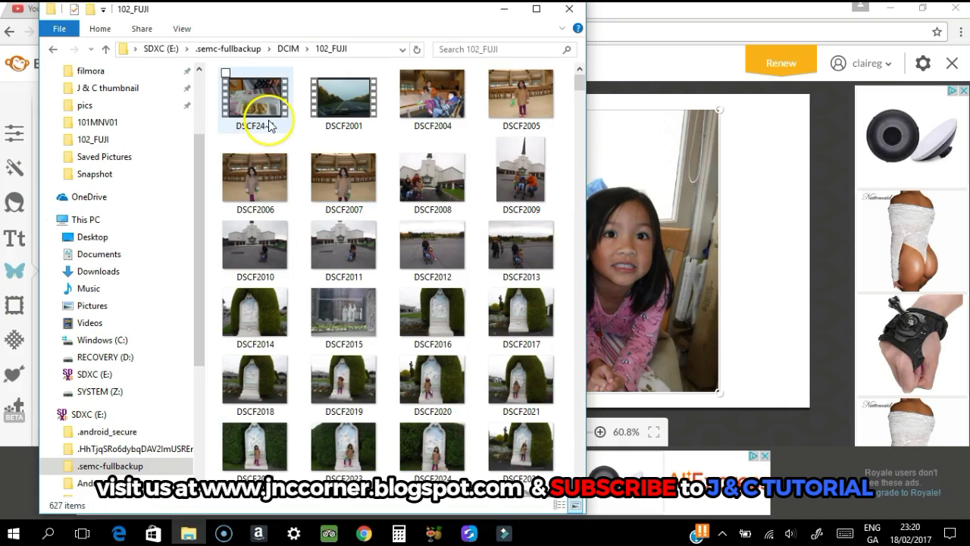
drag(578, 90, 574, 114)
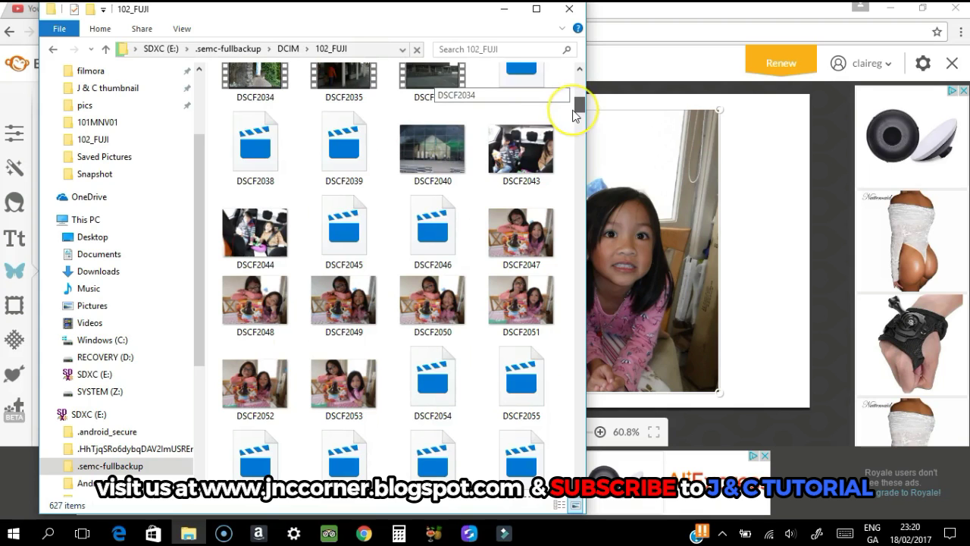
Check the image dimensions in the file properties of DSCF2047, close them and return to the PicMonkey editor.
click(519, 243)
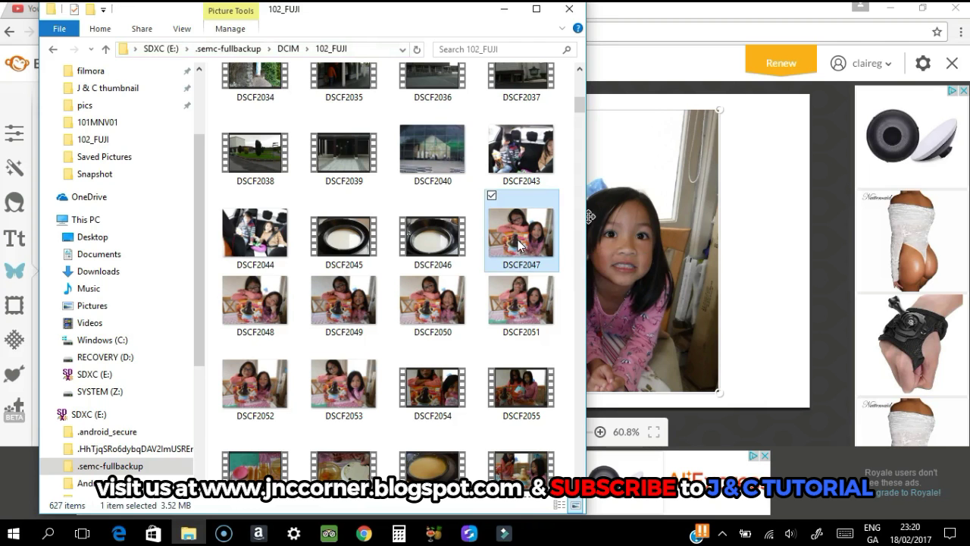
right_click(520, 244)
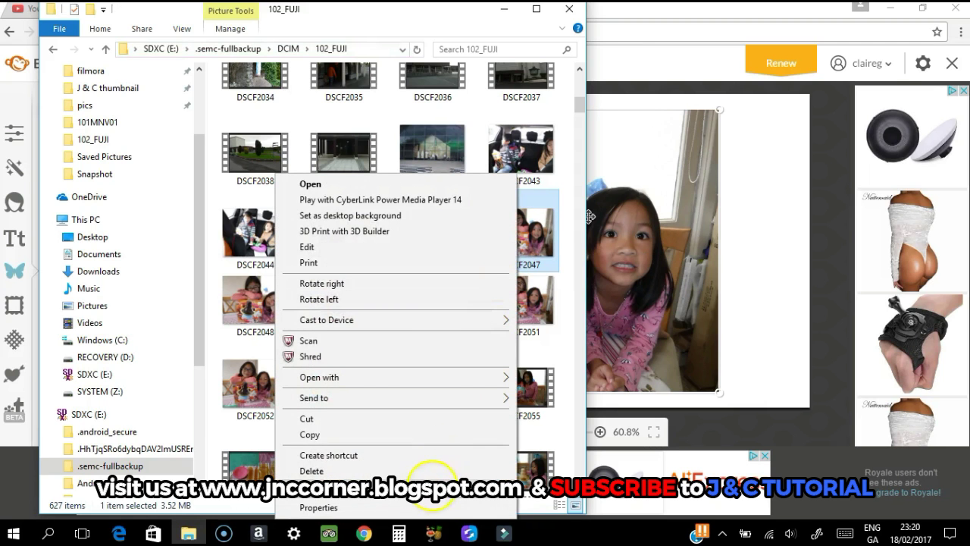
click(428, 506)
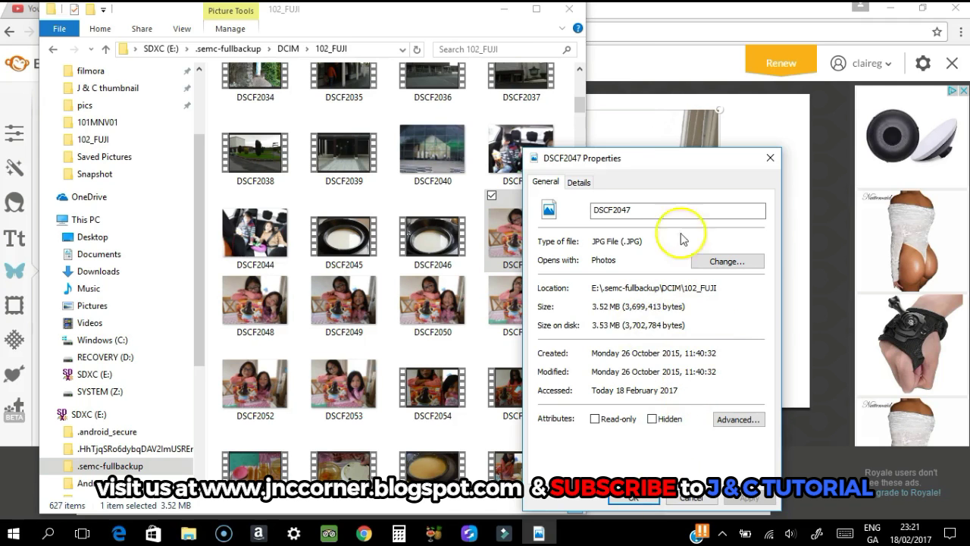
click(579, 183)
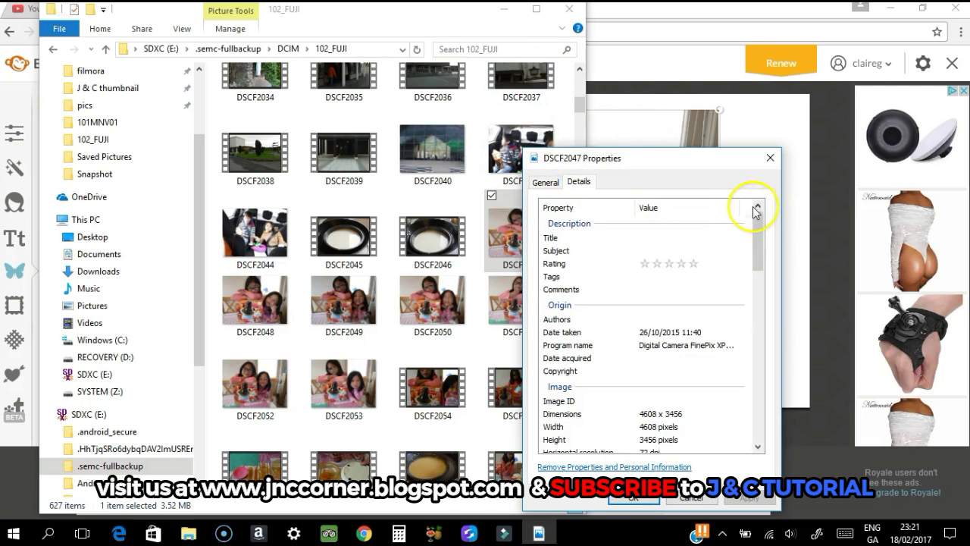
drag(760, 218, 762, 253)
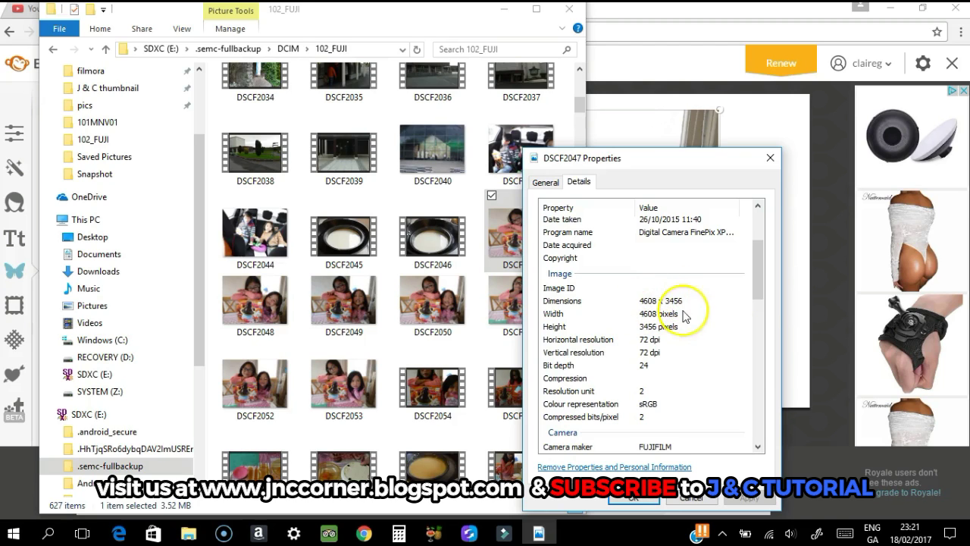
click(644, 500)
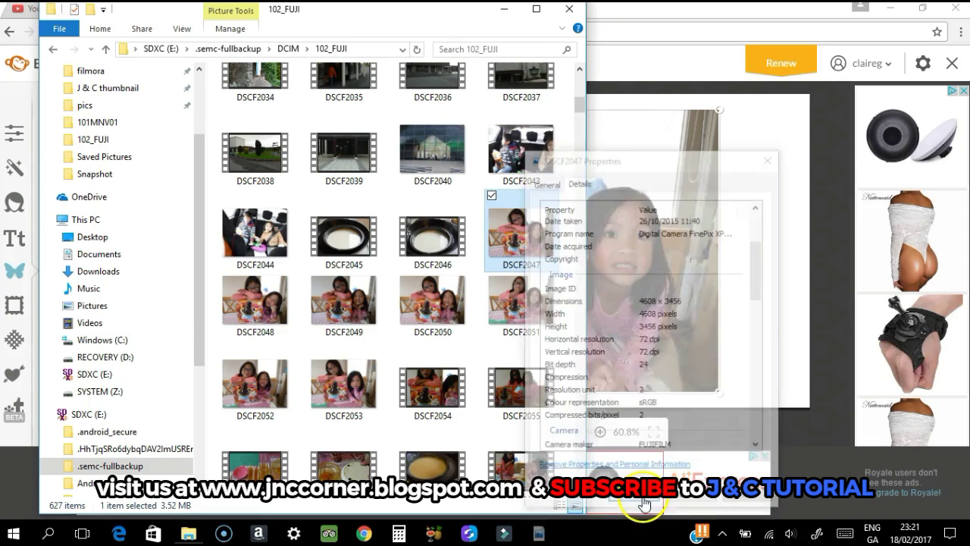
click(504, 9)
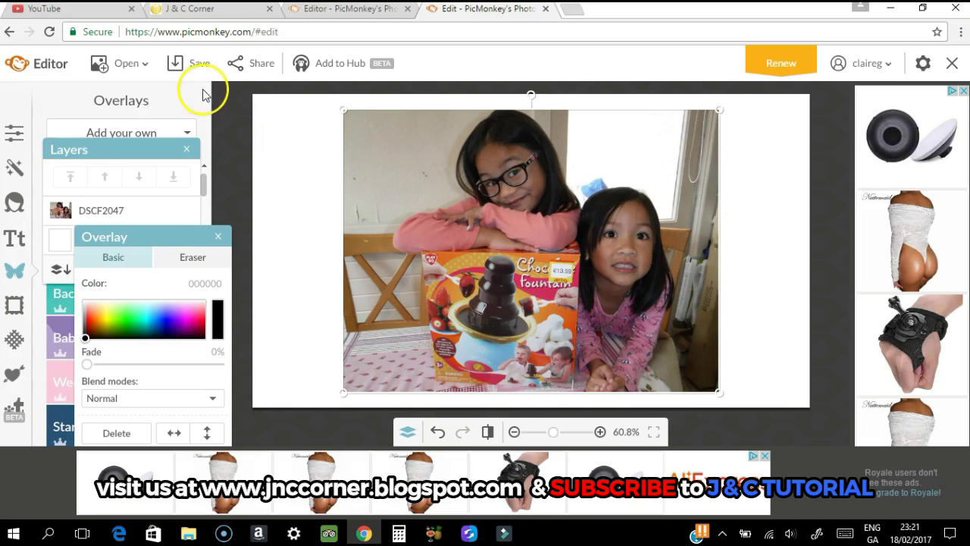
Open the save options and compare the Sean, Pierce and Roger quality settings for the JPG, then return to the editor.
click(296, 123)
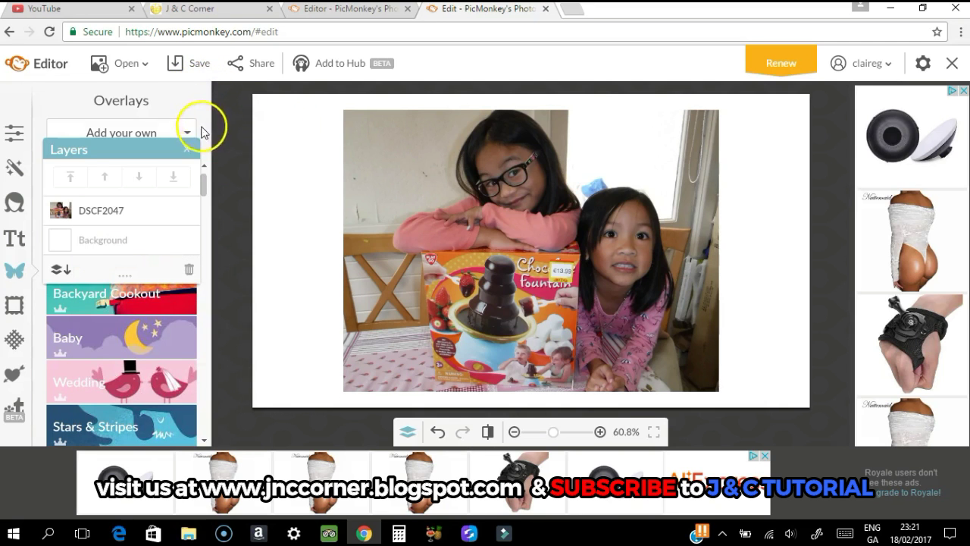
click(199, 66)
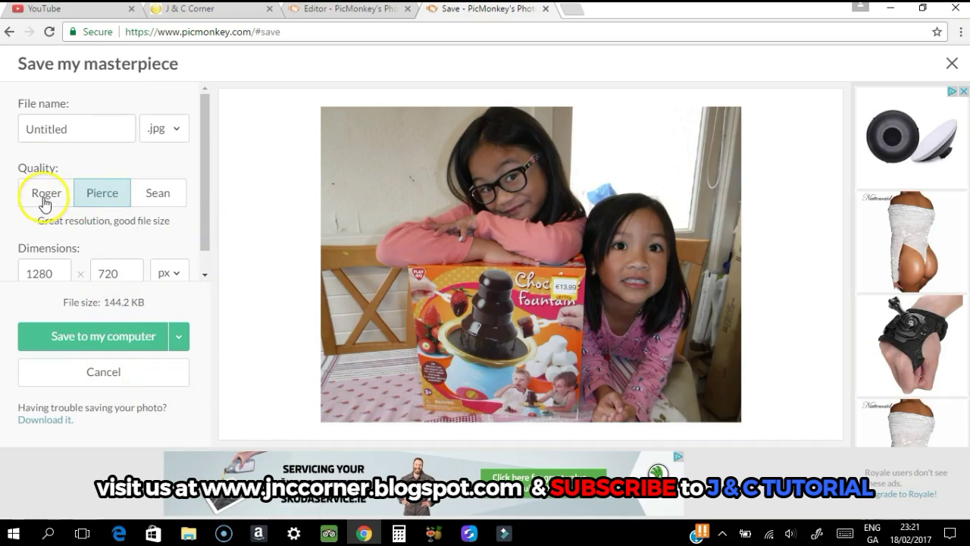
click(168, 197)
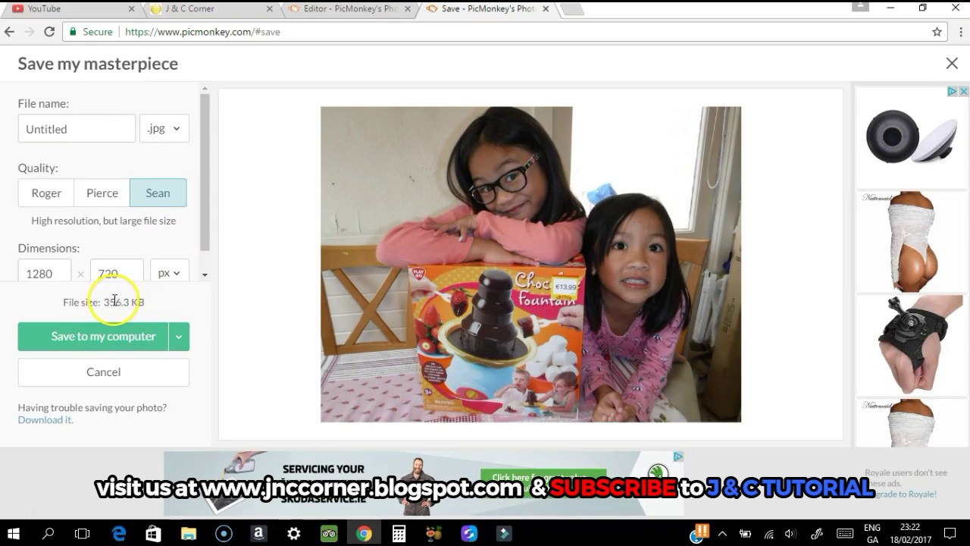
click(93, 201)
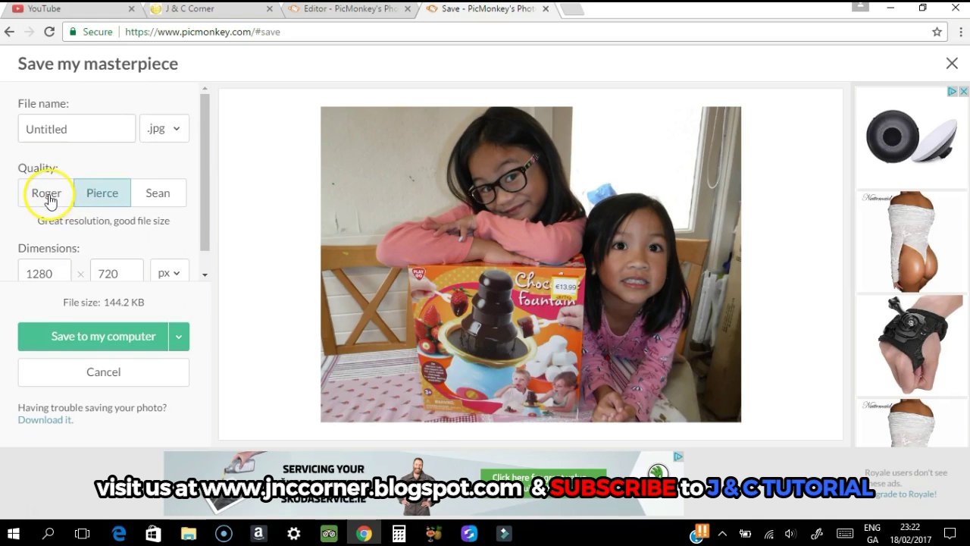
click(47, 197)
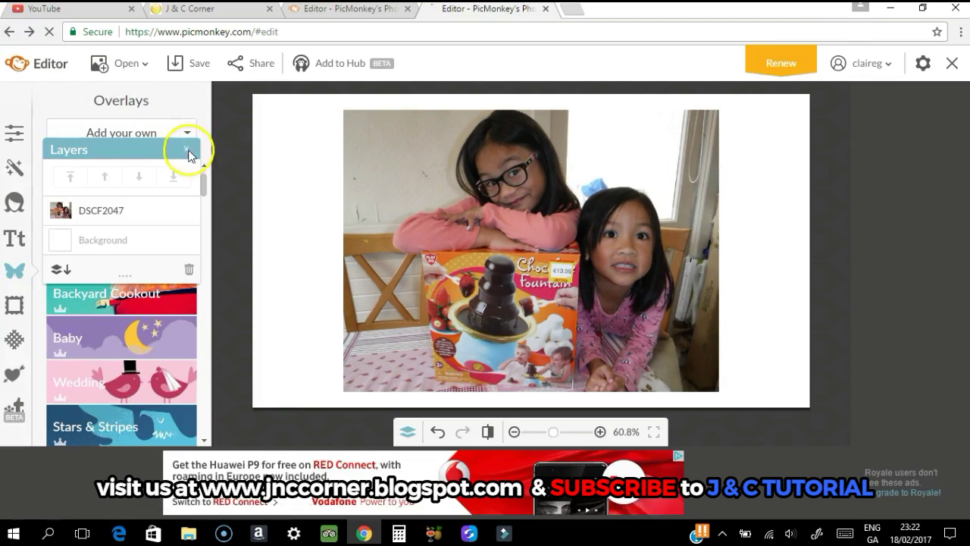
Close the Layers panel and add the text "Hello Everyone" to the photo in the Bilbo Swash Caps font.
click(187, 149)
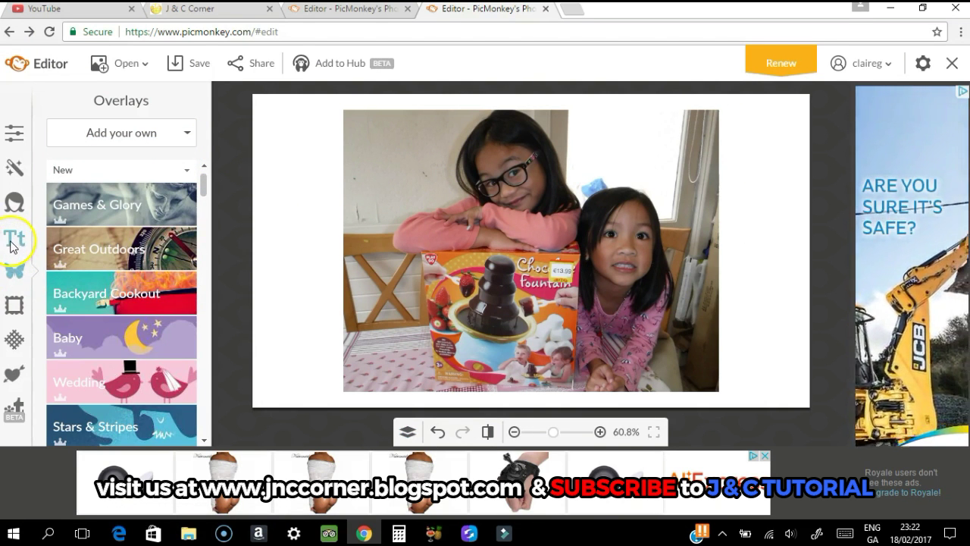
click(16, 250)
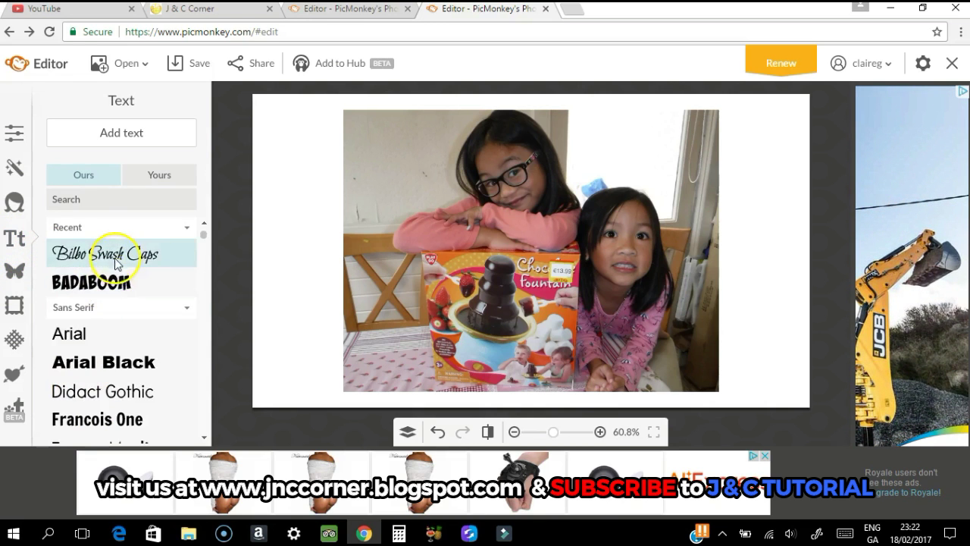
click(131, 259)
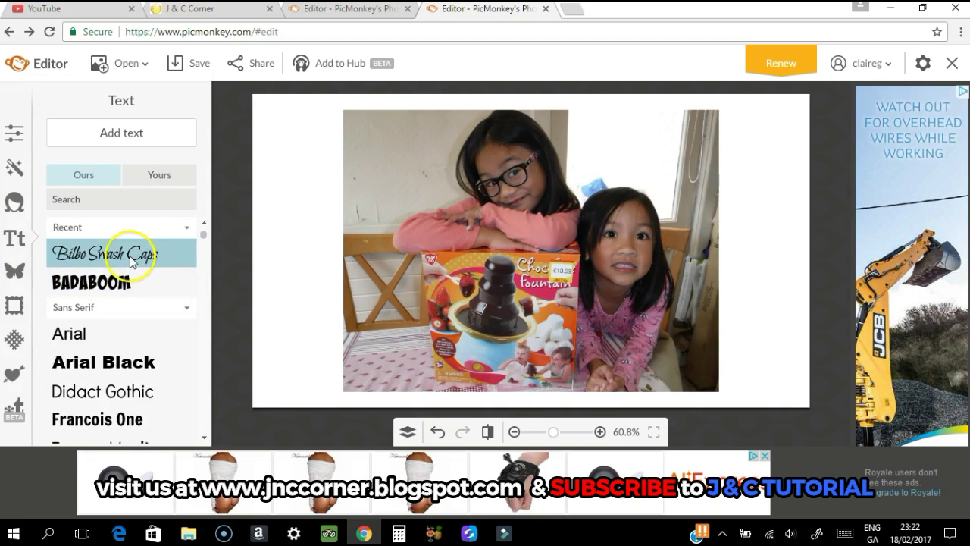
click(139, 139)
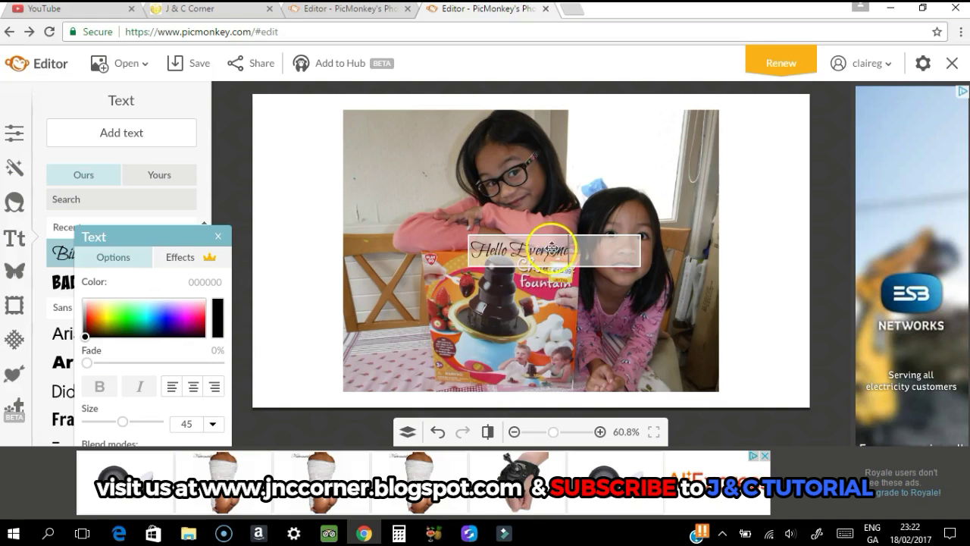
Enlarge the "Hello Everyone" text to about size 81, color it yellow (fcff41) and place it over the lower part of the photo.
click(640, 235)
drag(640, 235, 819, 175)
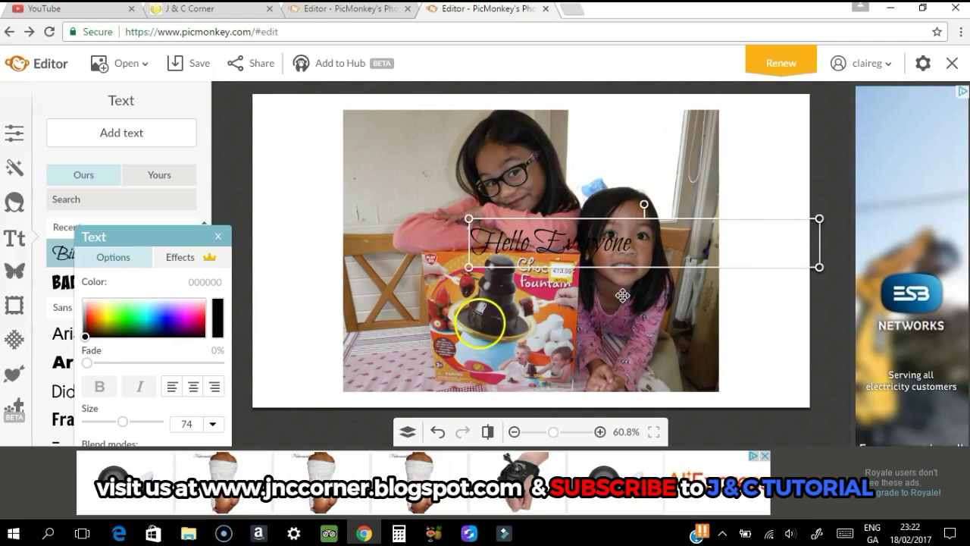
click(108, 318)
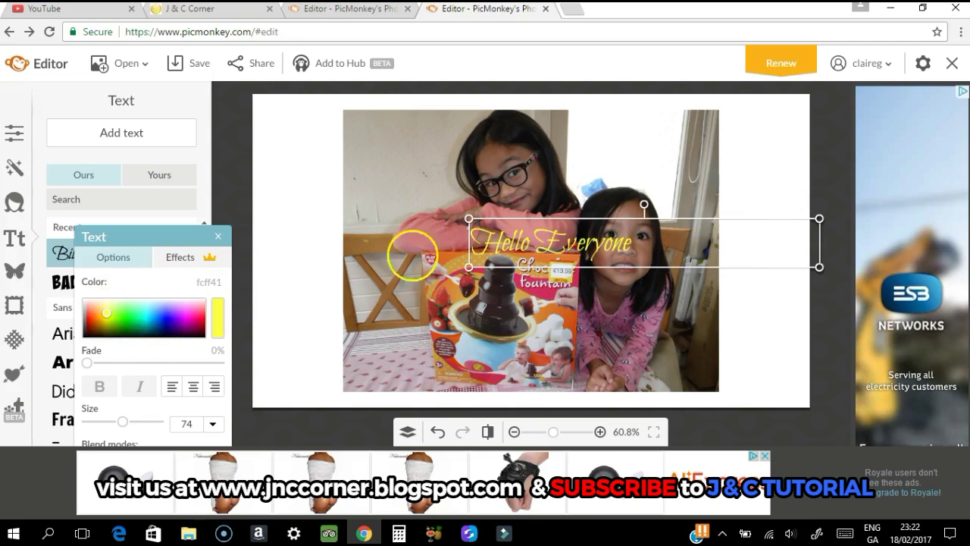
drag(470, 219, 503, 334)
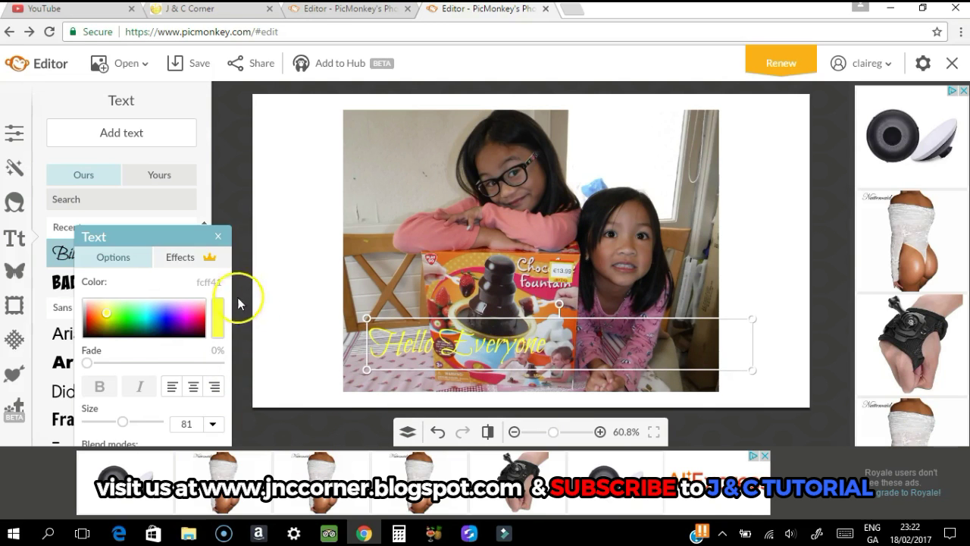
click(218, 237)
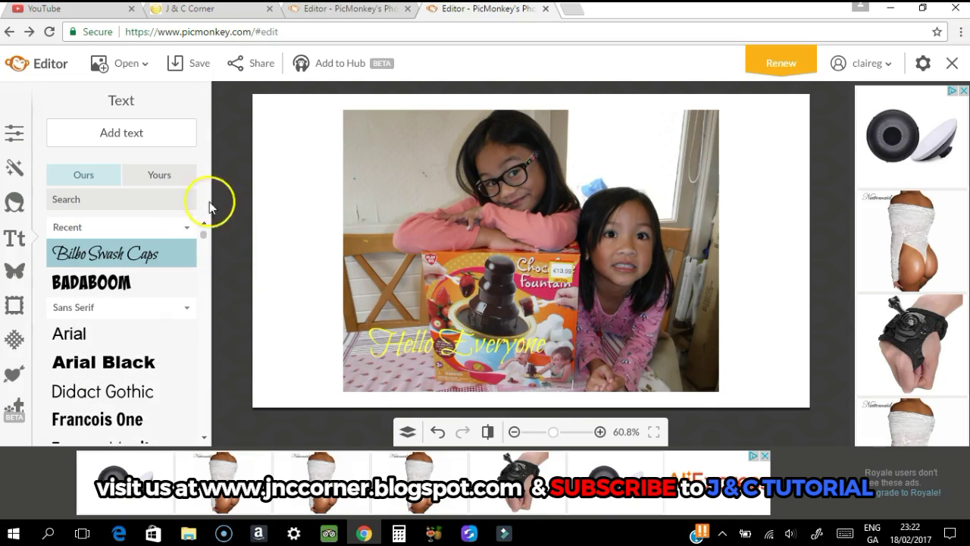
Preview the captioned image in the save options and go back to the editor.
click(195, 66)
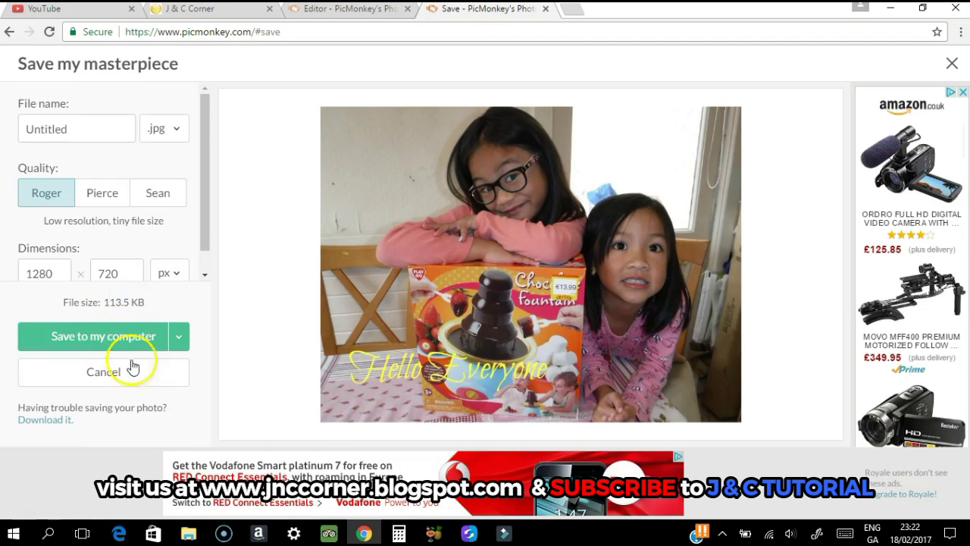
click(9, 33)
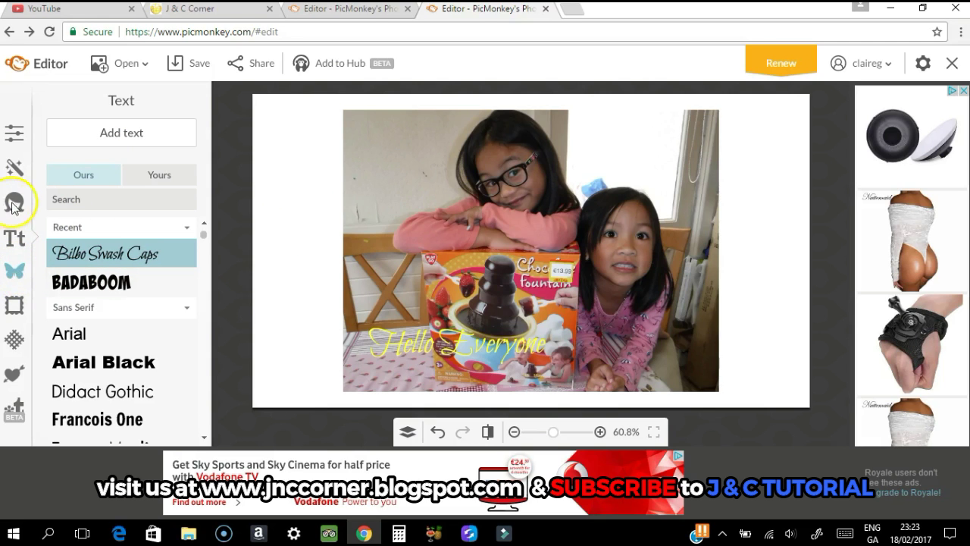
Make the canvas transparent with the Canvas Color edit and apply it.
click(21, 147)
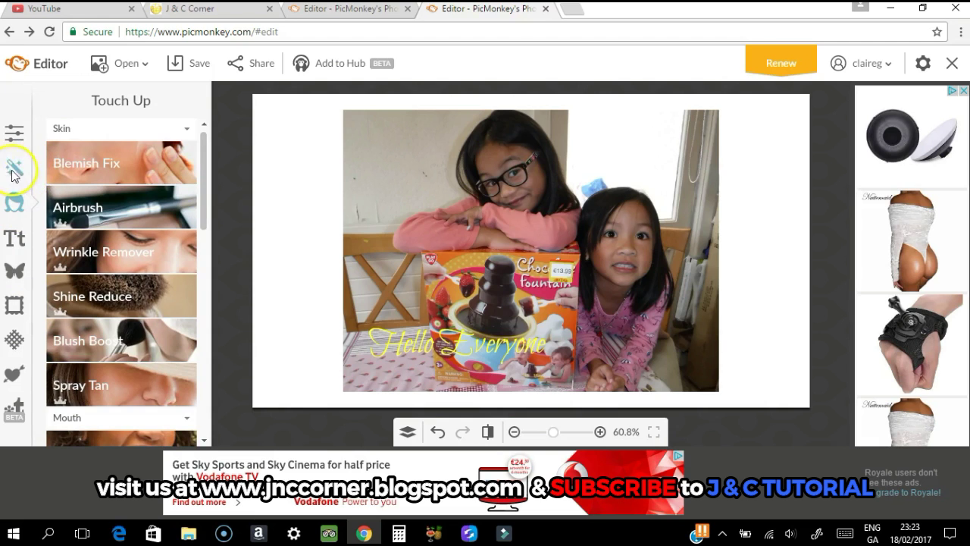
click(12, 131)
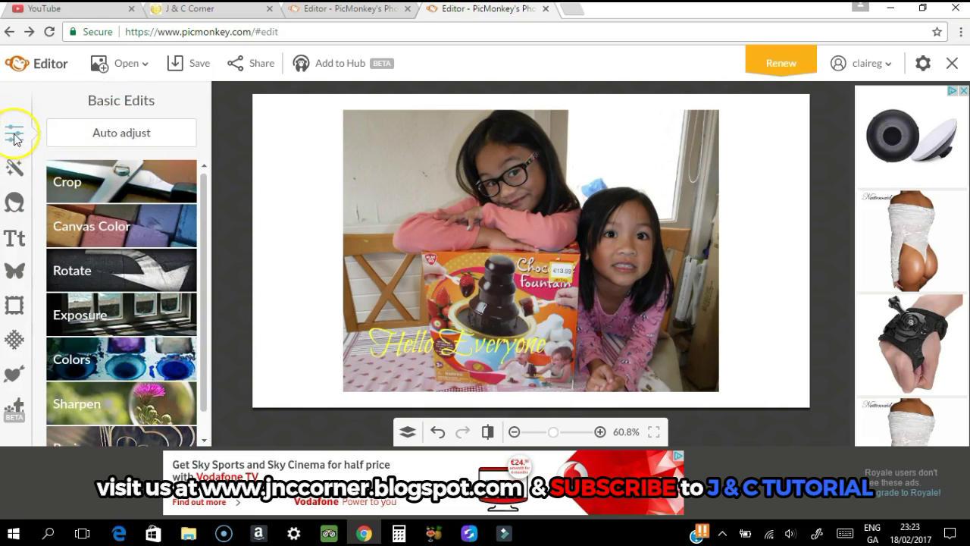
click(129, 235)
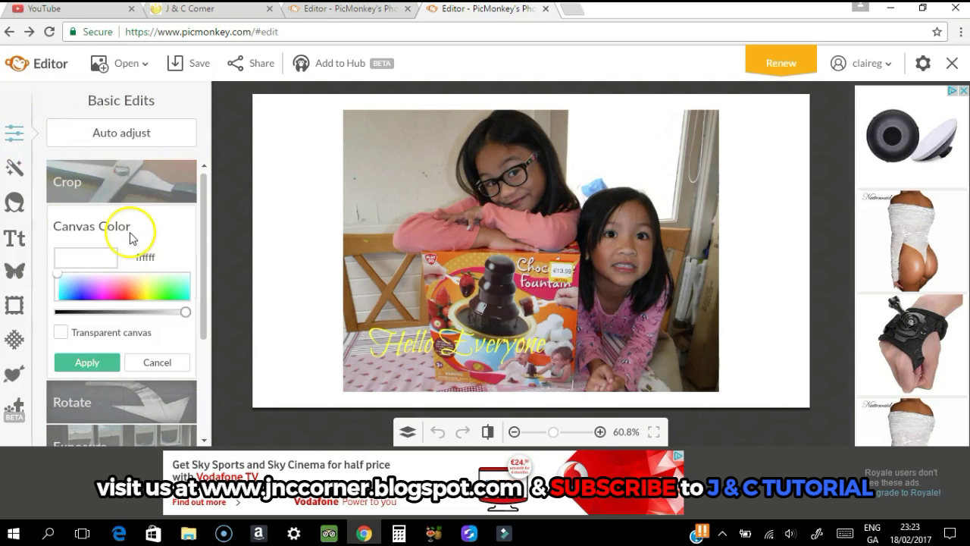
click(59, 332)
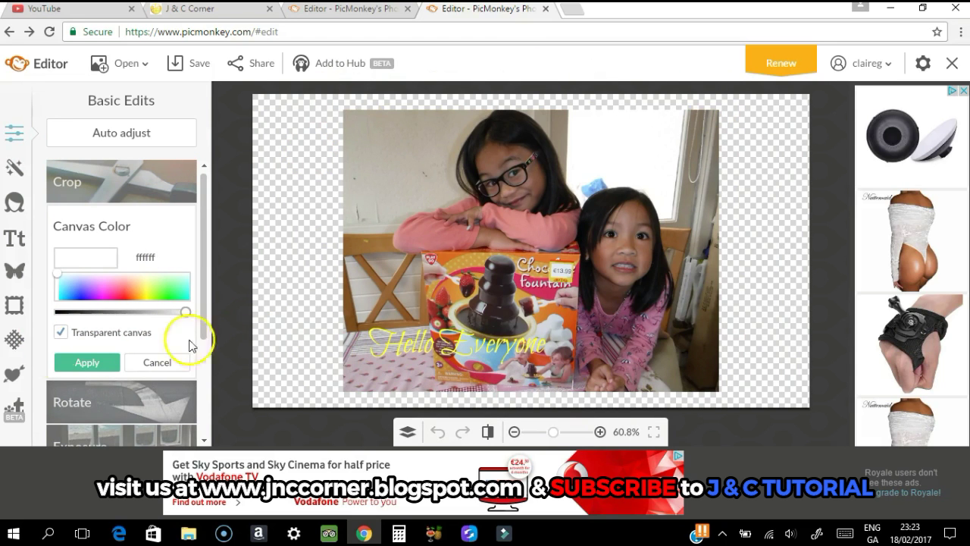
click(85, 363)
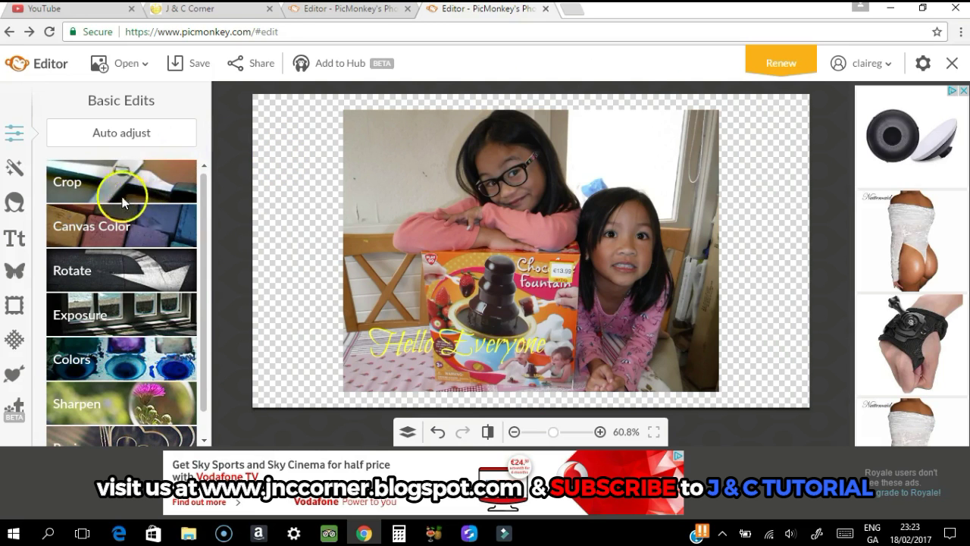
Save the image to the computer as a PNG named "my kiddos" in Pictures > Saved Pictures.
click(199, 67)
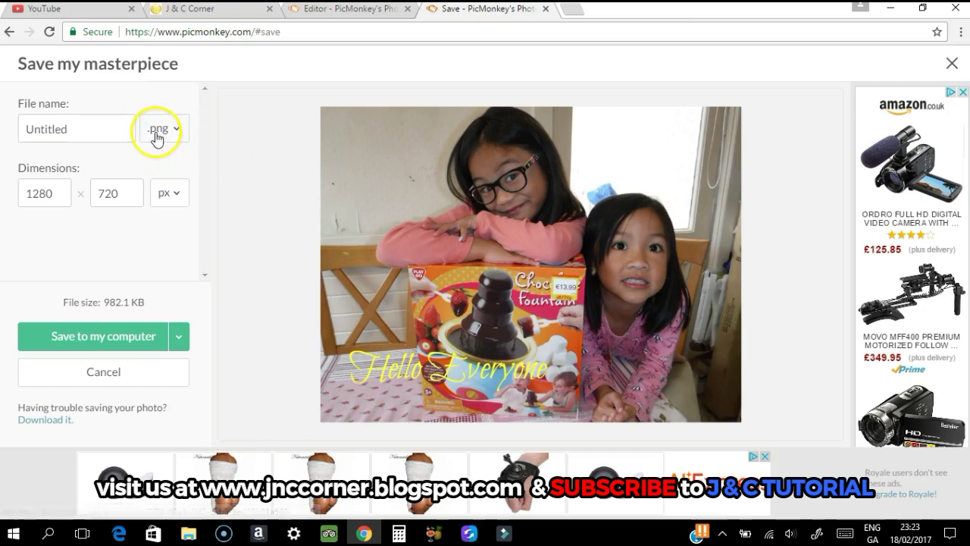
click(110, 133)
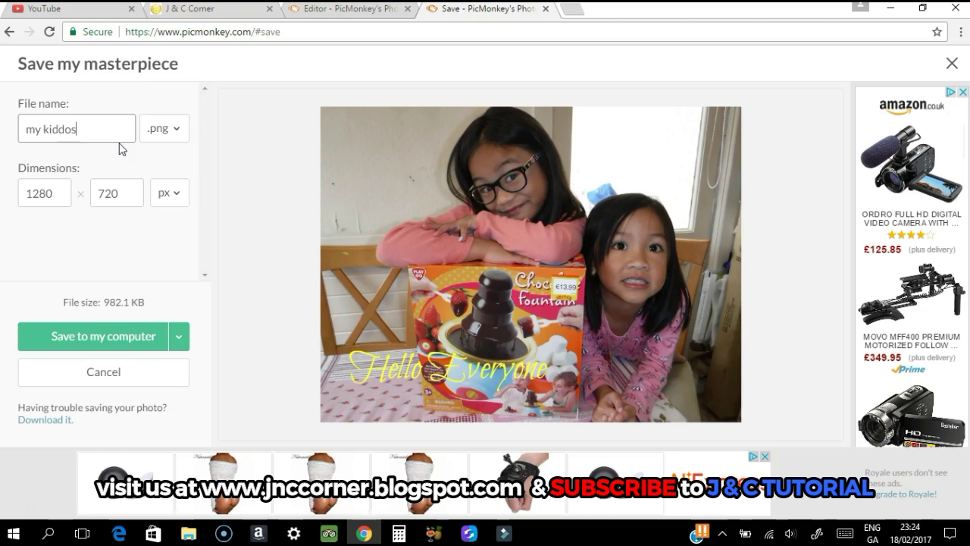
click(136, 338)
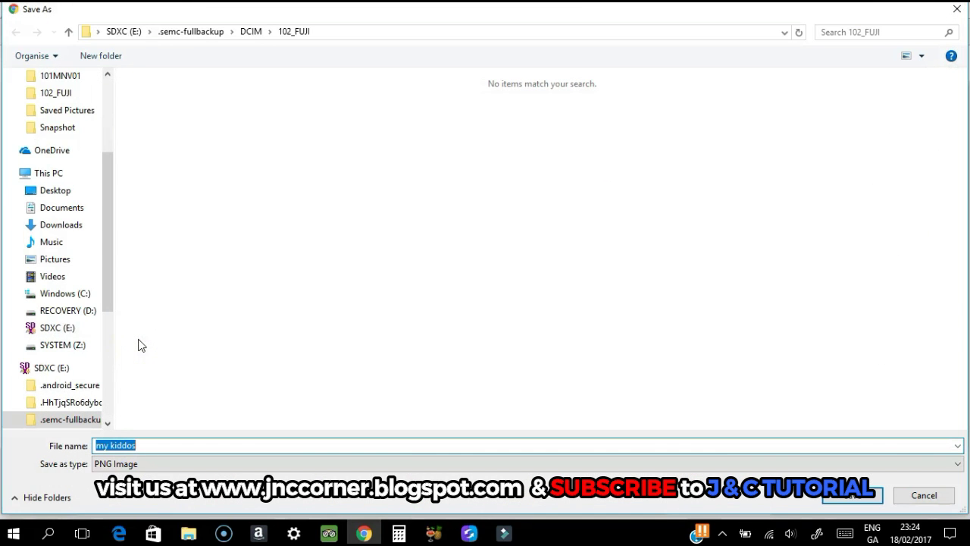
click(59, 112)
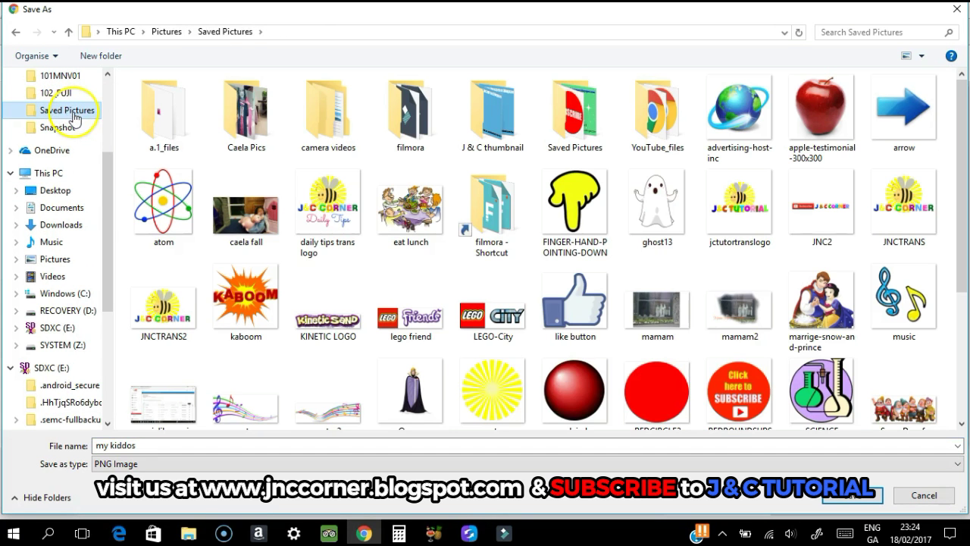
drag(111, 184, 120, 149)
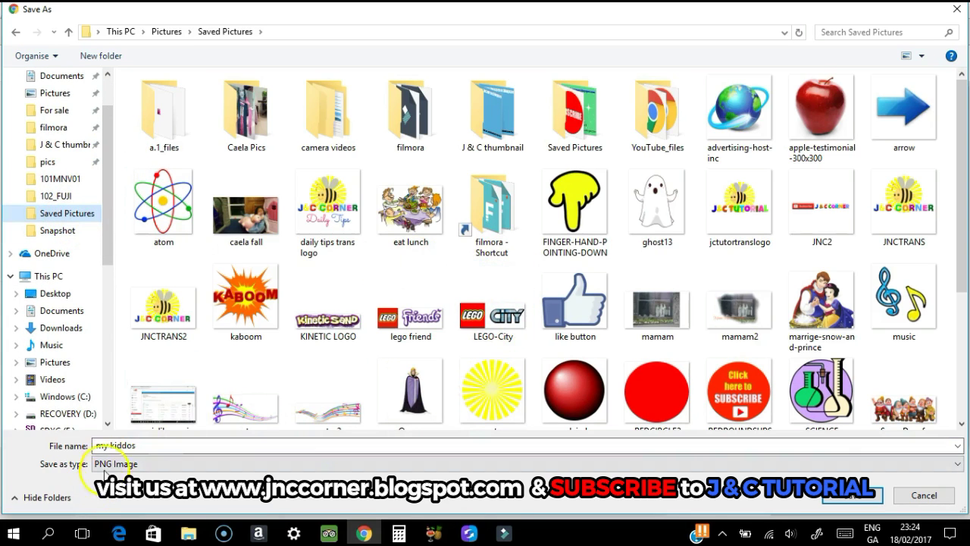
click(123, 463)
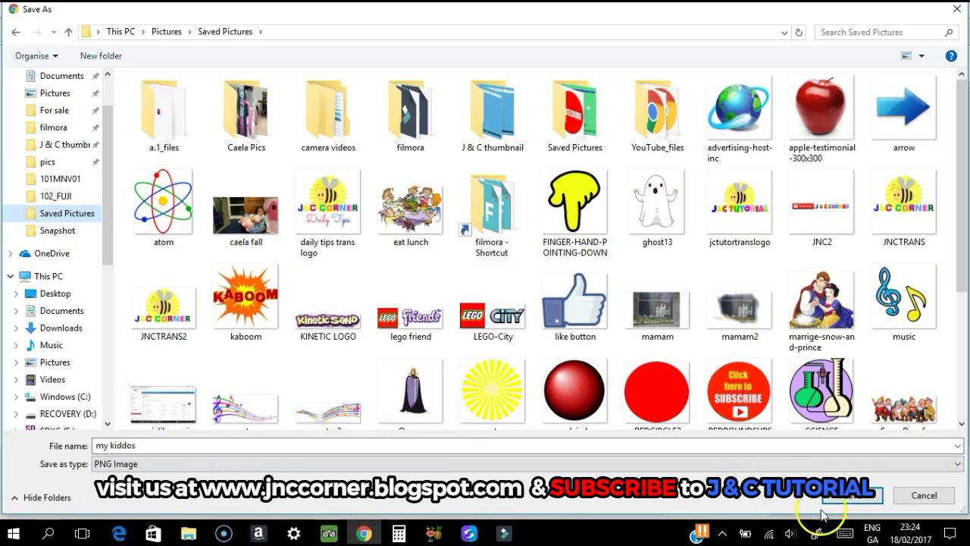
click(854, 497)
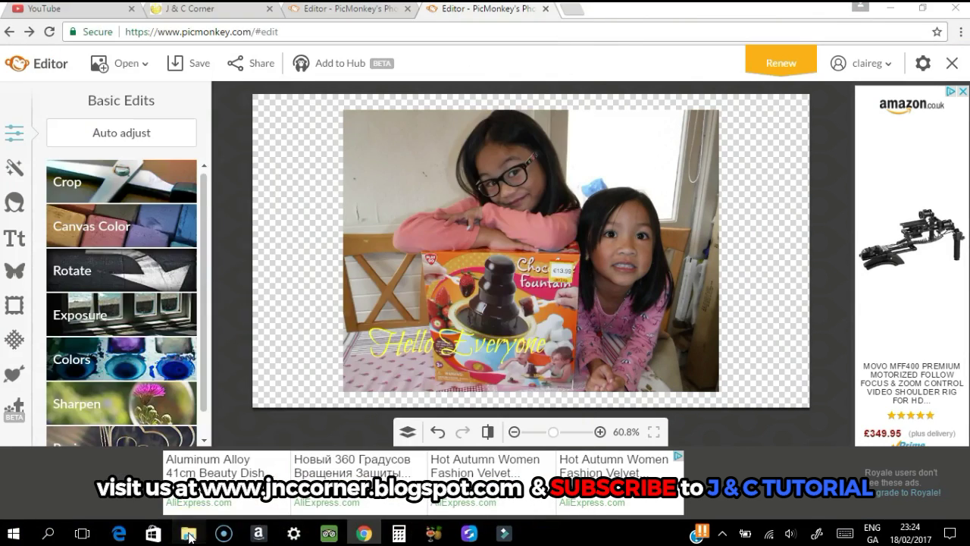
Switch to File Explorer, search Saved Pictures for "my kidd" and open the saved image my kiddos.
click(190, 535)
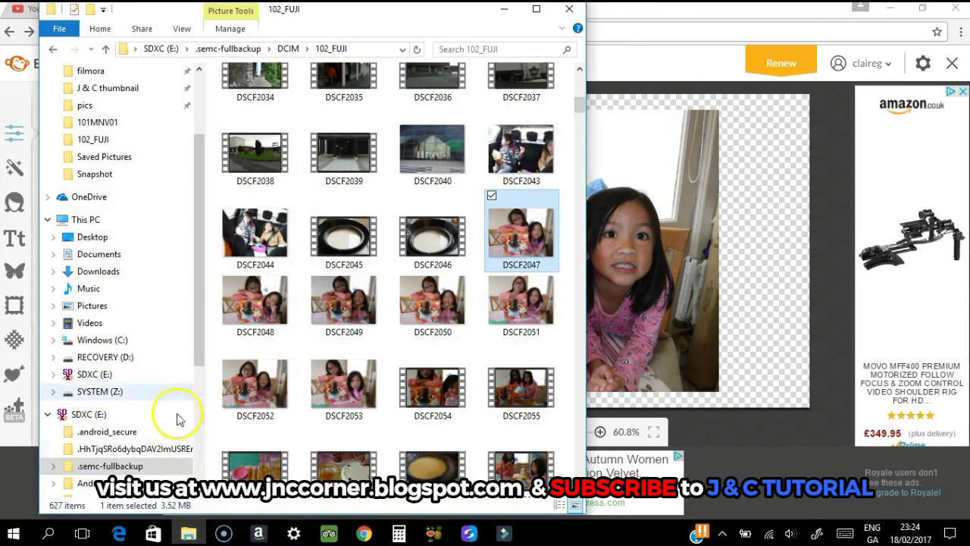
click(112, 155)
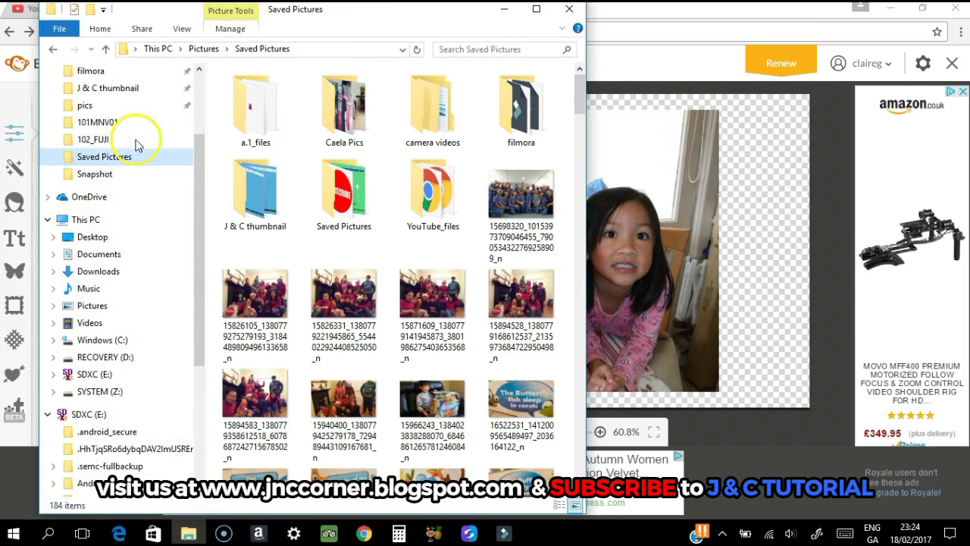
click(469, 50)
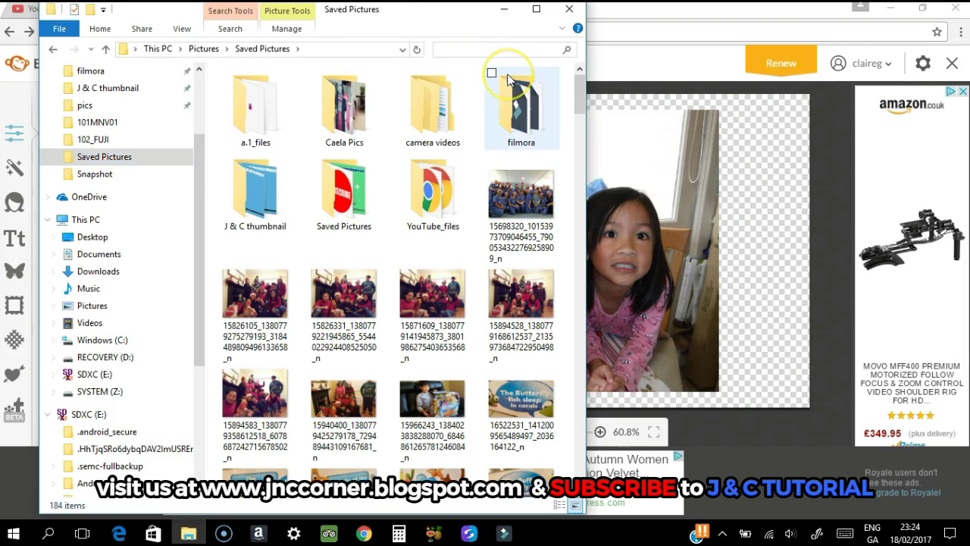
text(my kidd)
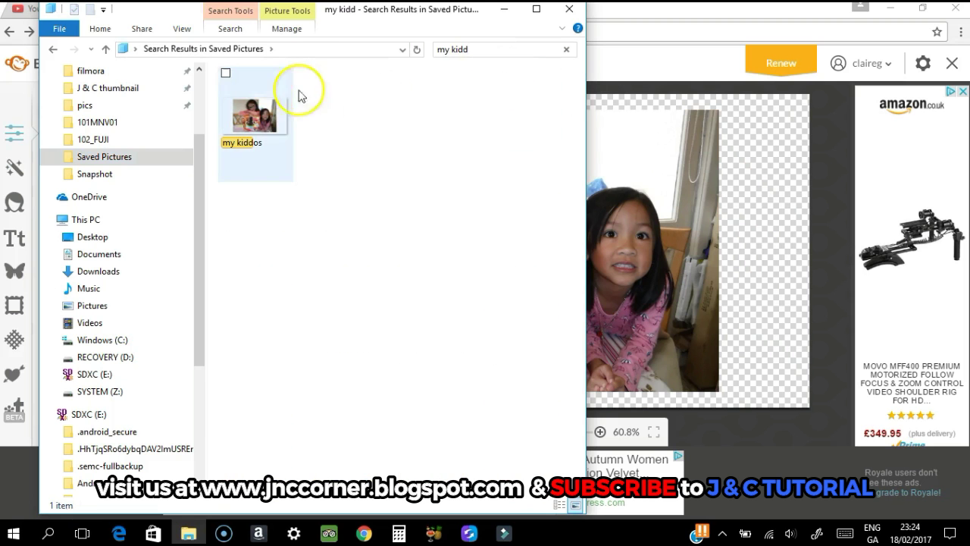
click(285, 112)
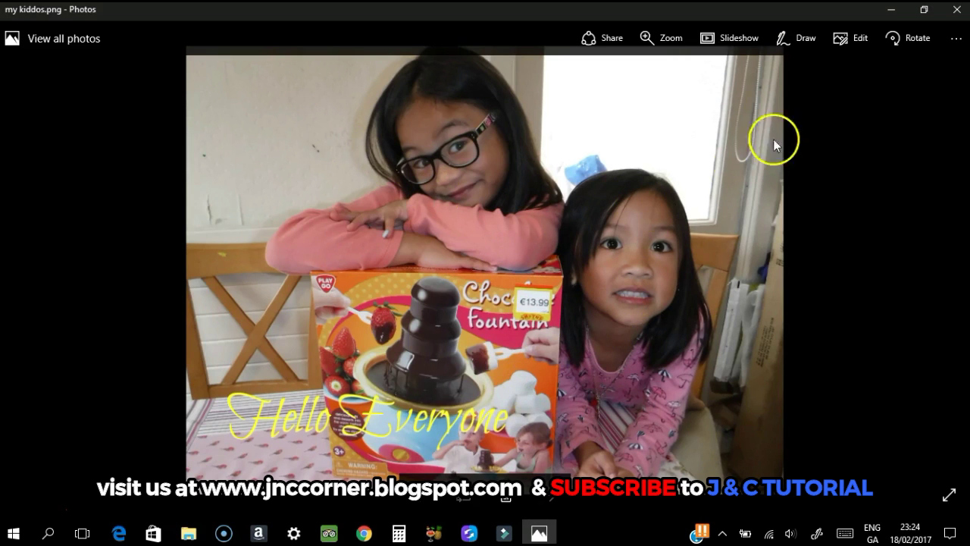
Close the image viewer and File Explorer, and show the J & C Corner blog in the browser.
click(957, 10)
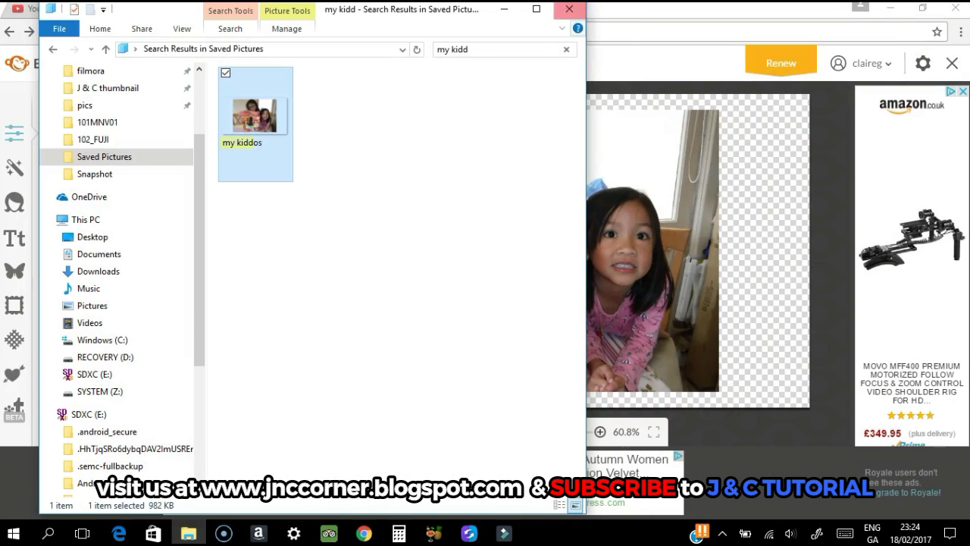
click(568, 12)
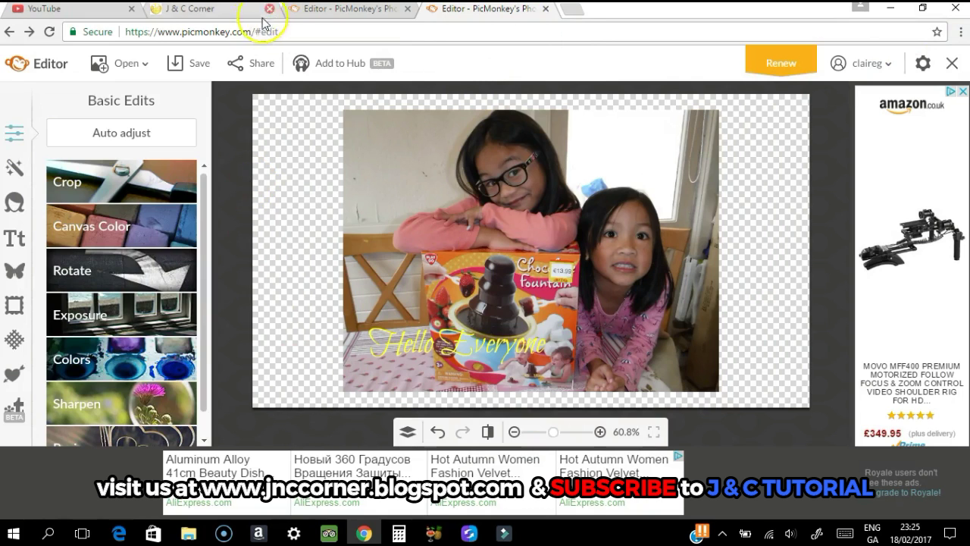
click(237, 15)
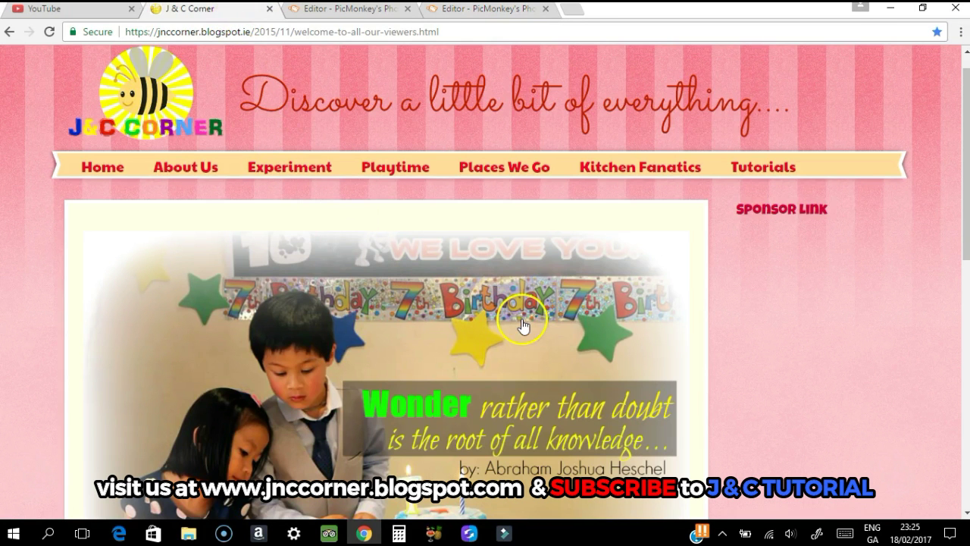